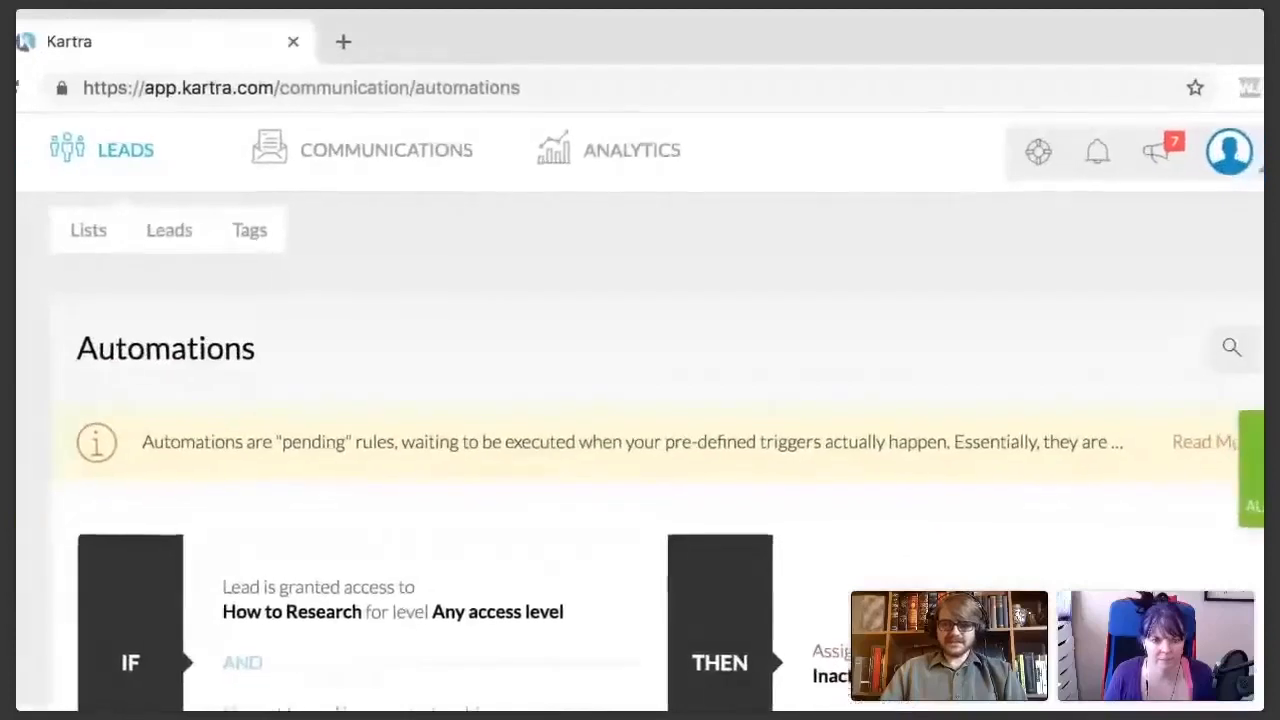
Step: Review the existing IF/THEN rules on the Automations page, including the trigger and action of each
scroll(272, 580, down, 4)
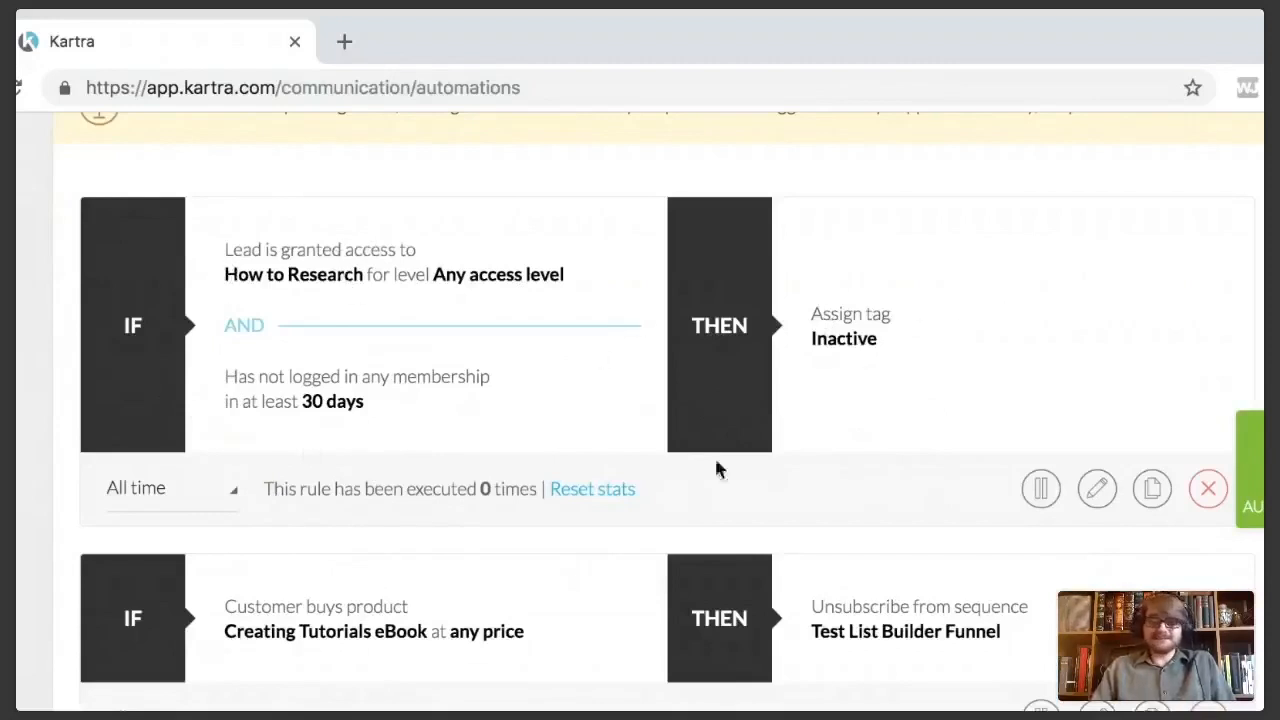
scroll(543, 480, down, 3)
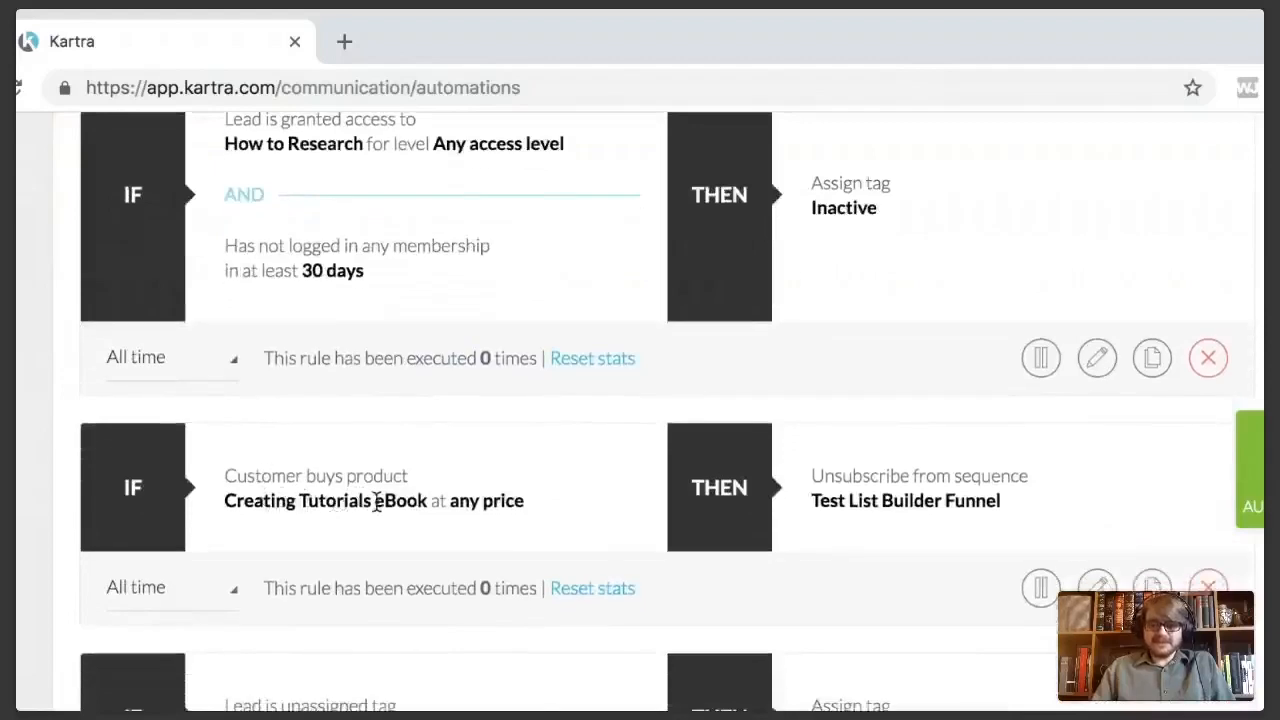
drag(377, 503, 528, 511)
click(543, 513)
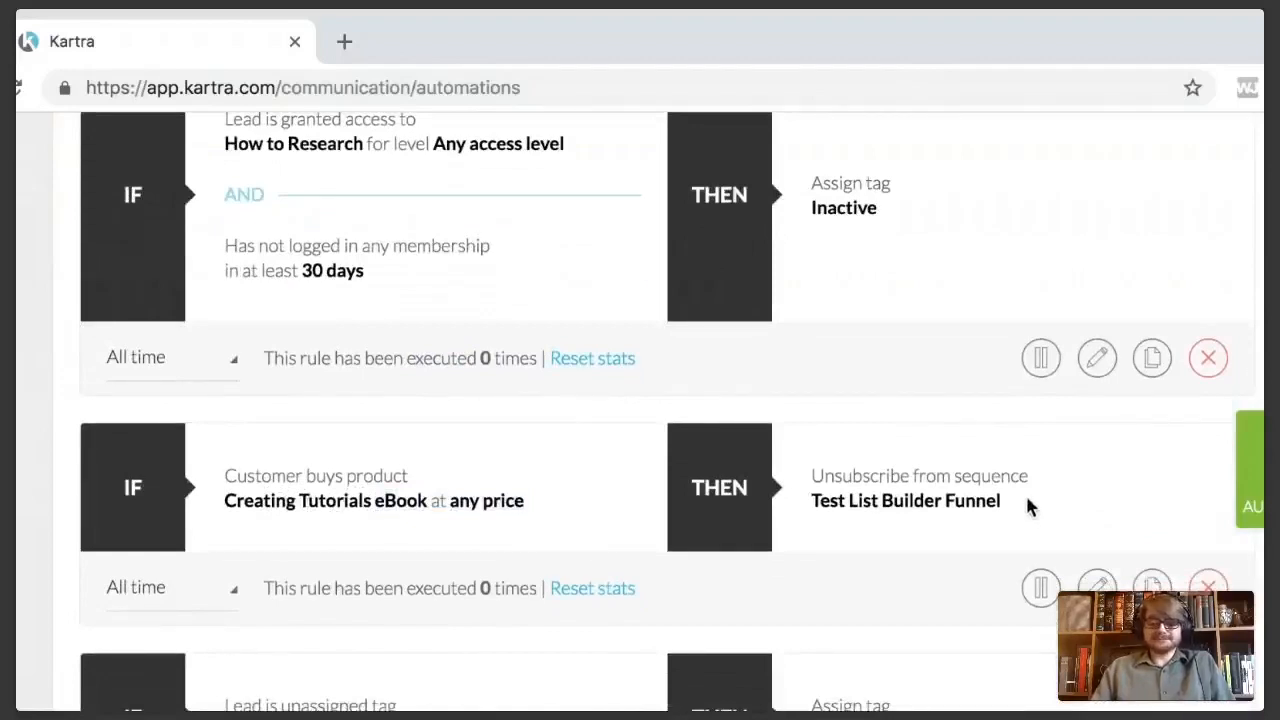
scroll(1025, 507, down, 2)
scroll(1025, 507, up, 5)
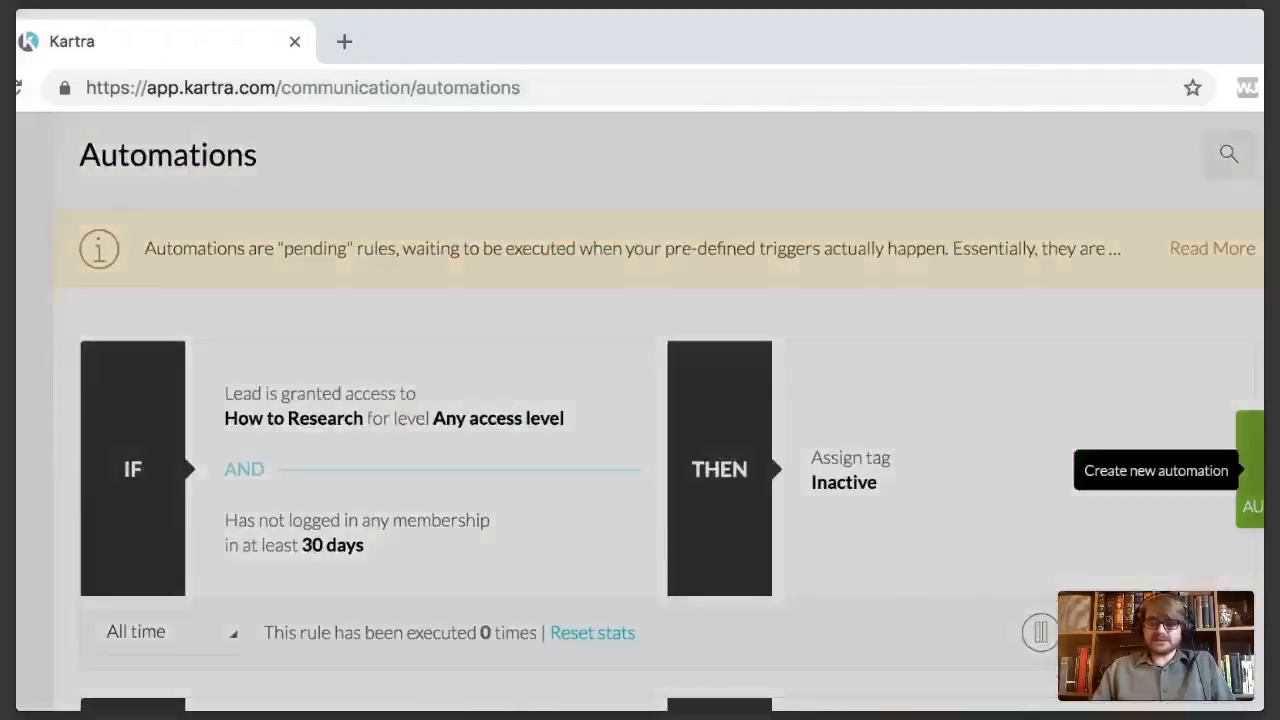
Step: Create a new automation and add the IF trigger "Lead subscribes to list" for Any list
click(1250, 468)
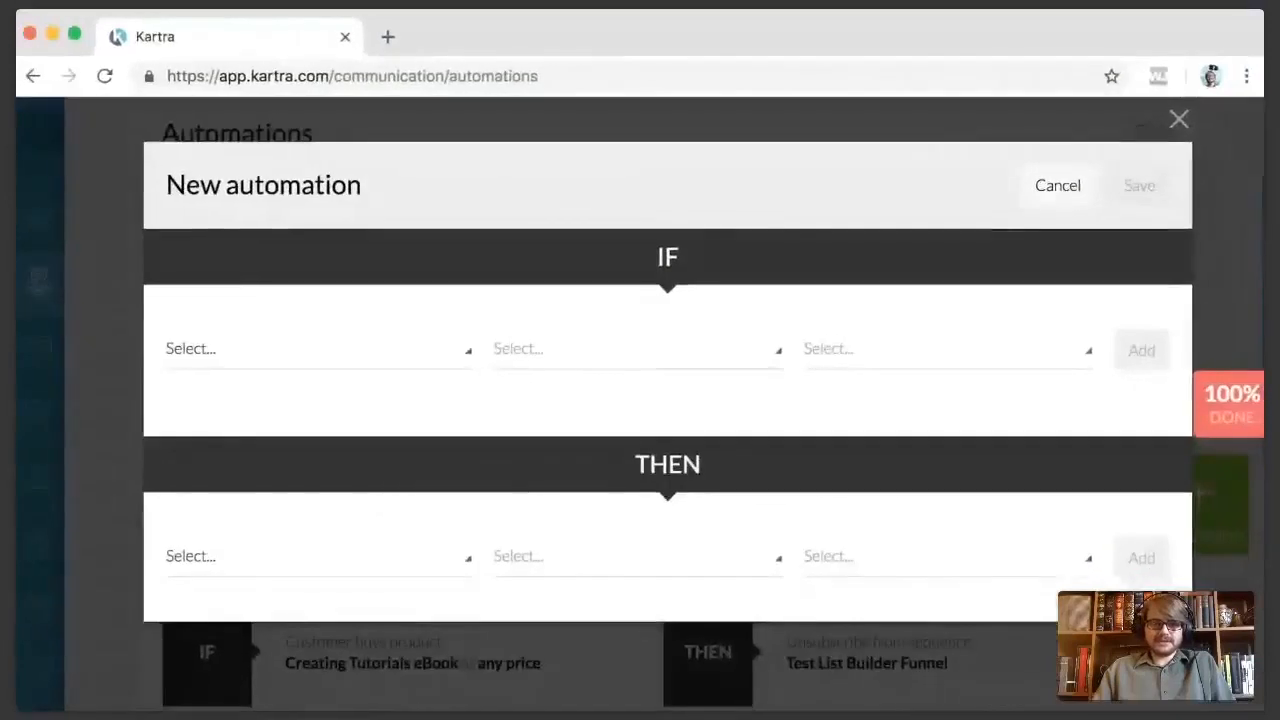
click(408, 367)
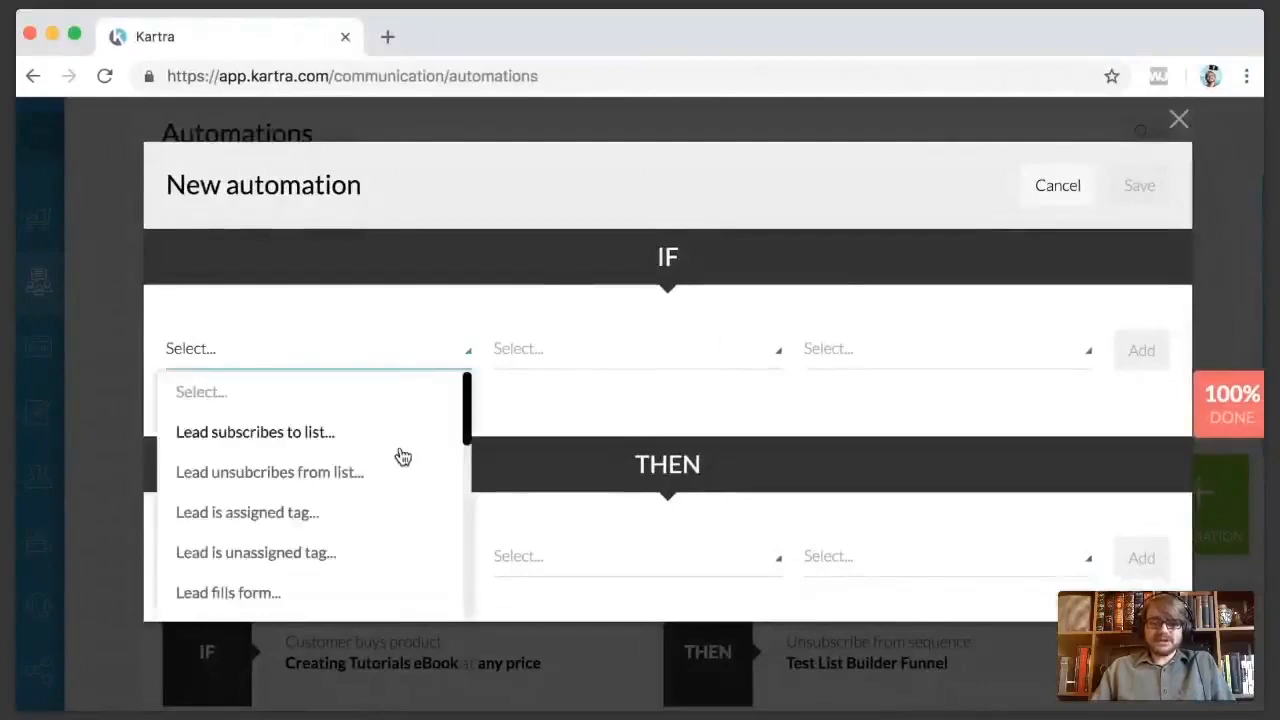
scroll(402, 457, down, 10)
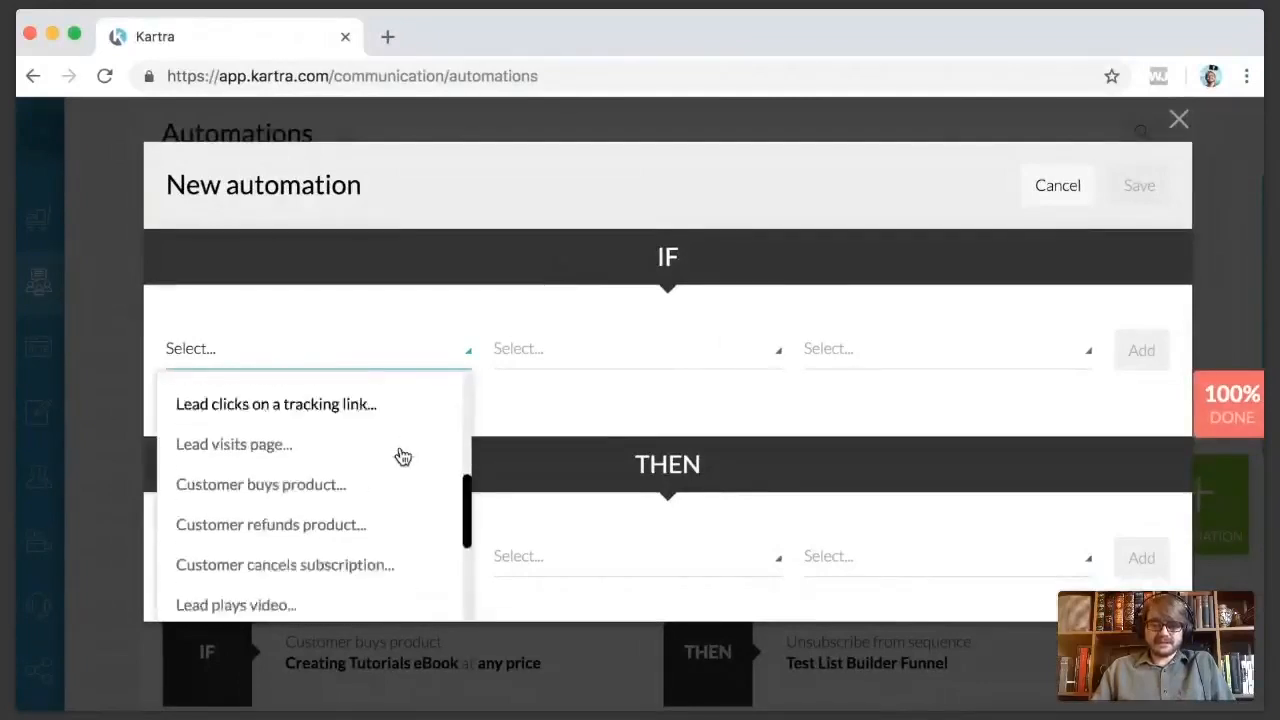
scroll(402, 457, down, 1)
scroll(402, 457, up, 5)
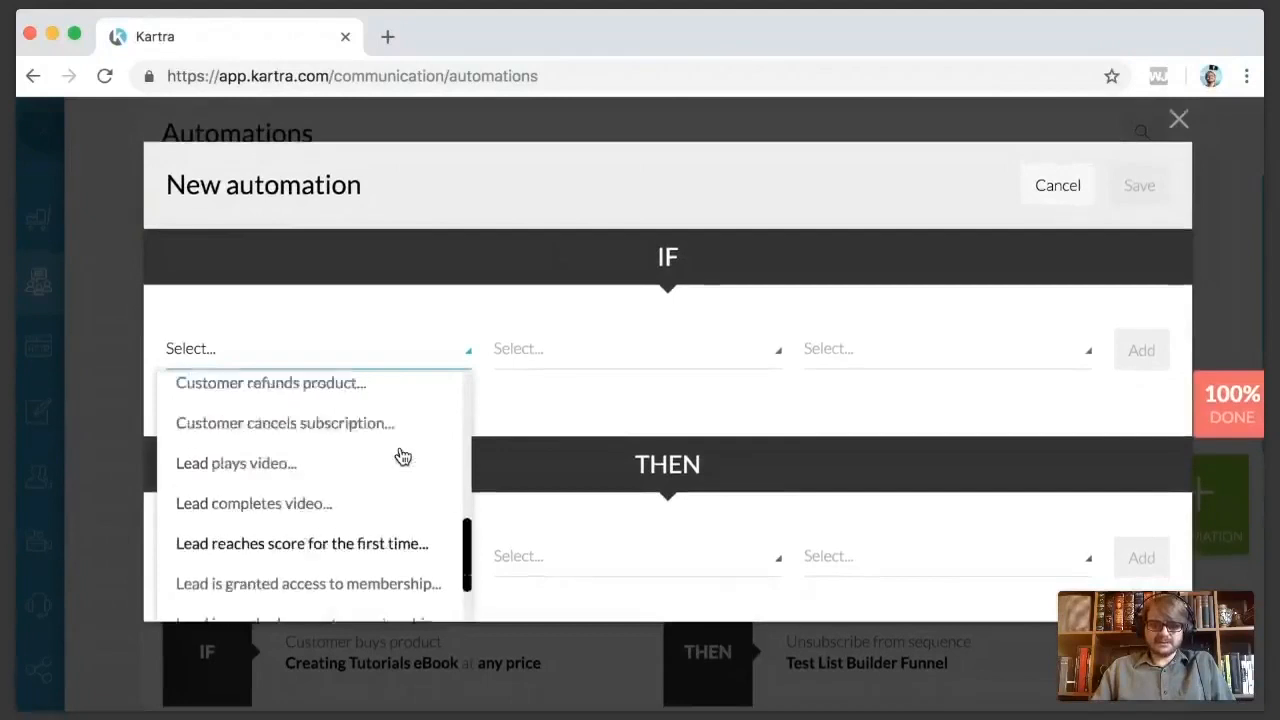
scroll(402, 457, up, 5)
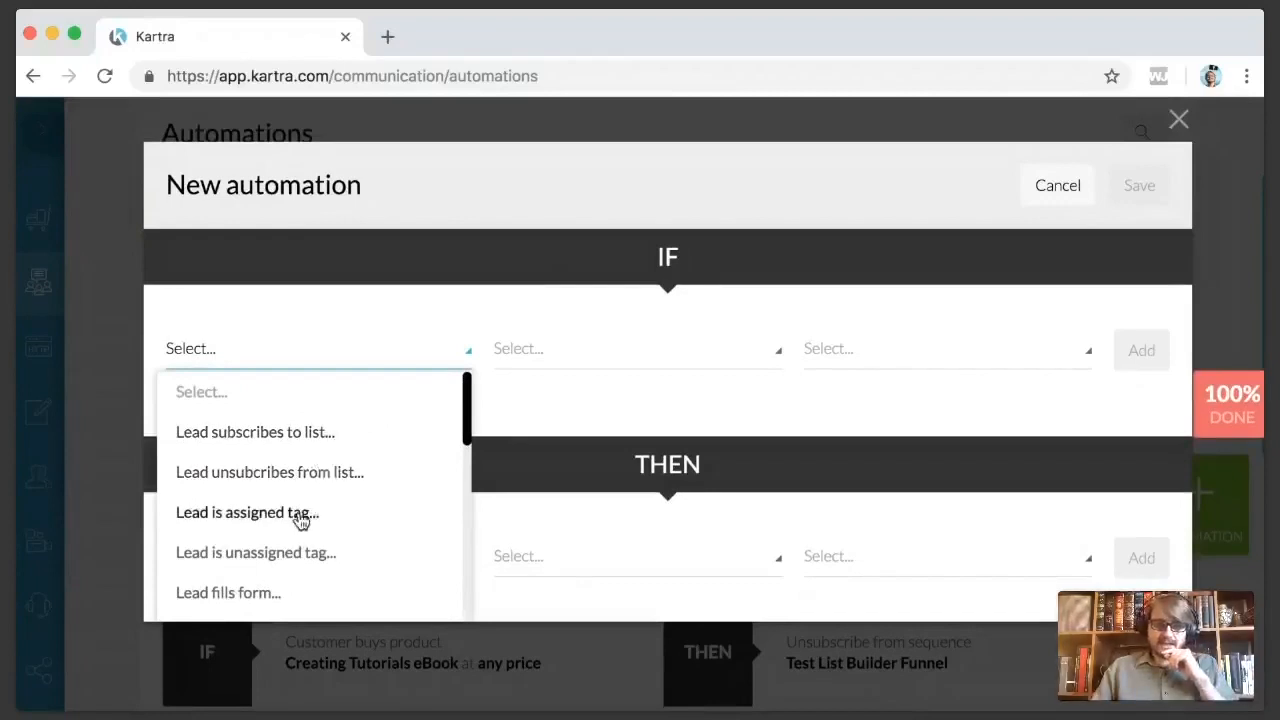
click(348, 440)
click(698, 364)
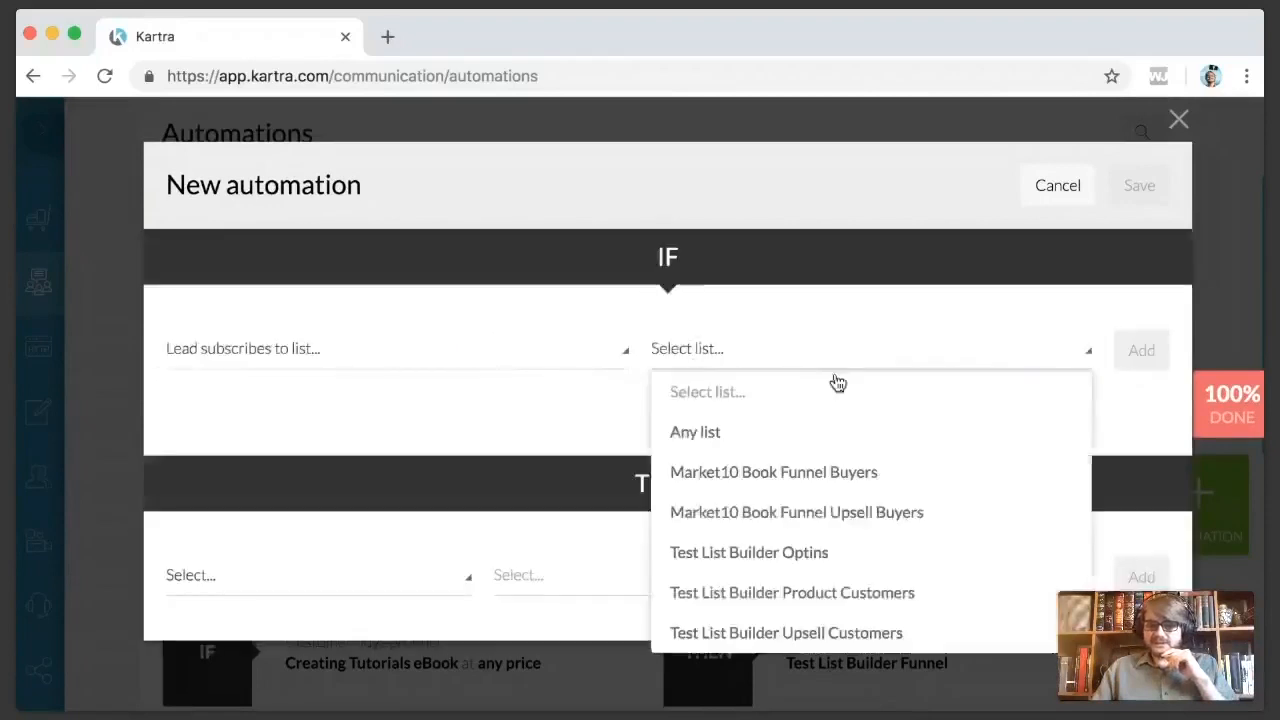
click(769, 438)
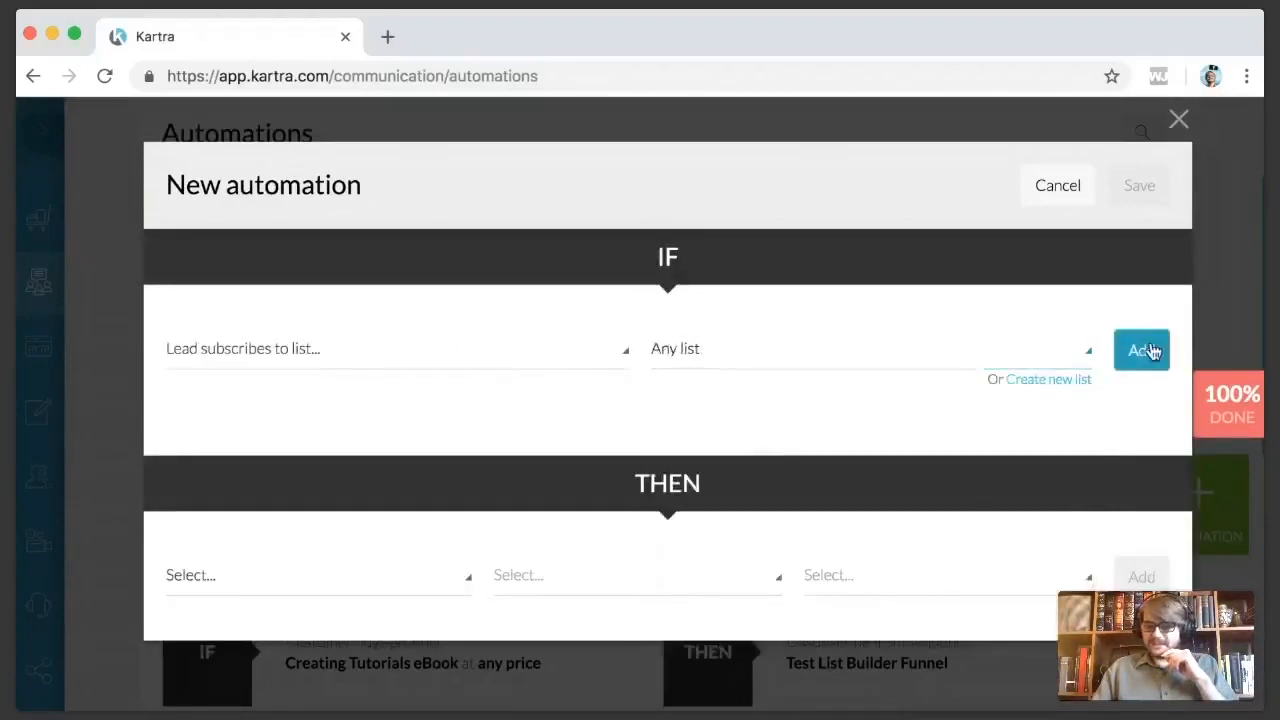
click(1146, 350)
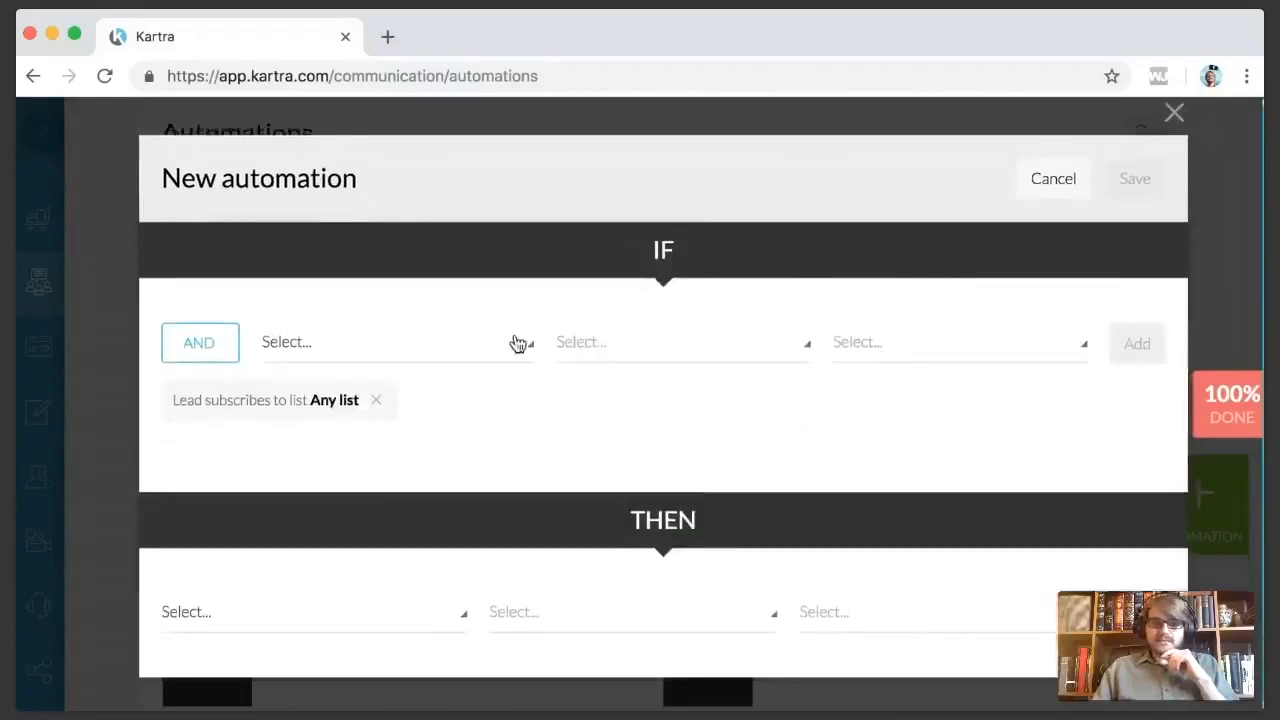
Step: Begin an additional AND condition of the type "Level of engagement"
click(515, 346)
scroll(455, 472, down, 5)
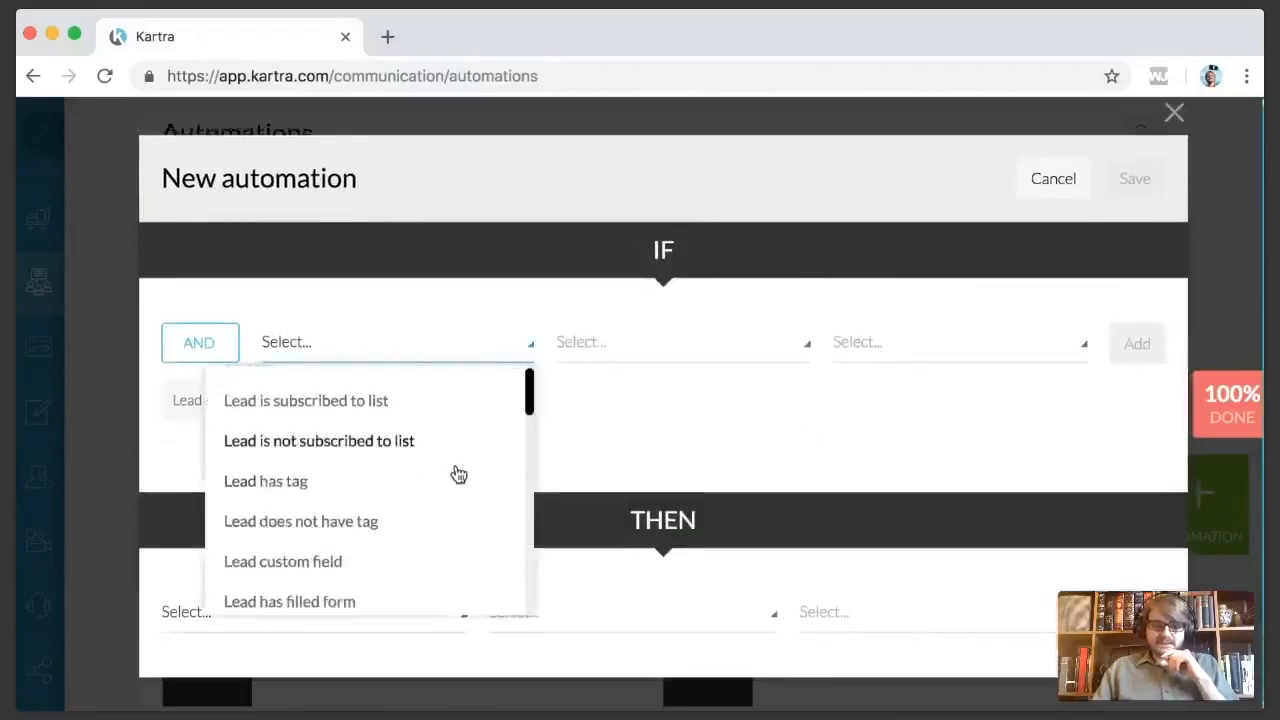
scroll(457, 473, down, 3)
scroll(457, 473, up, 2)
scroll(457, 473, down, 6)
scroll(457, 473, down, 7)
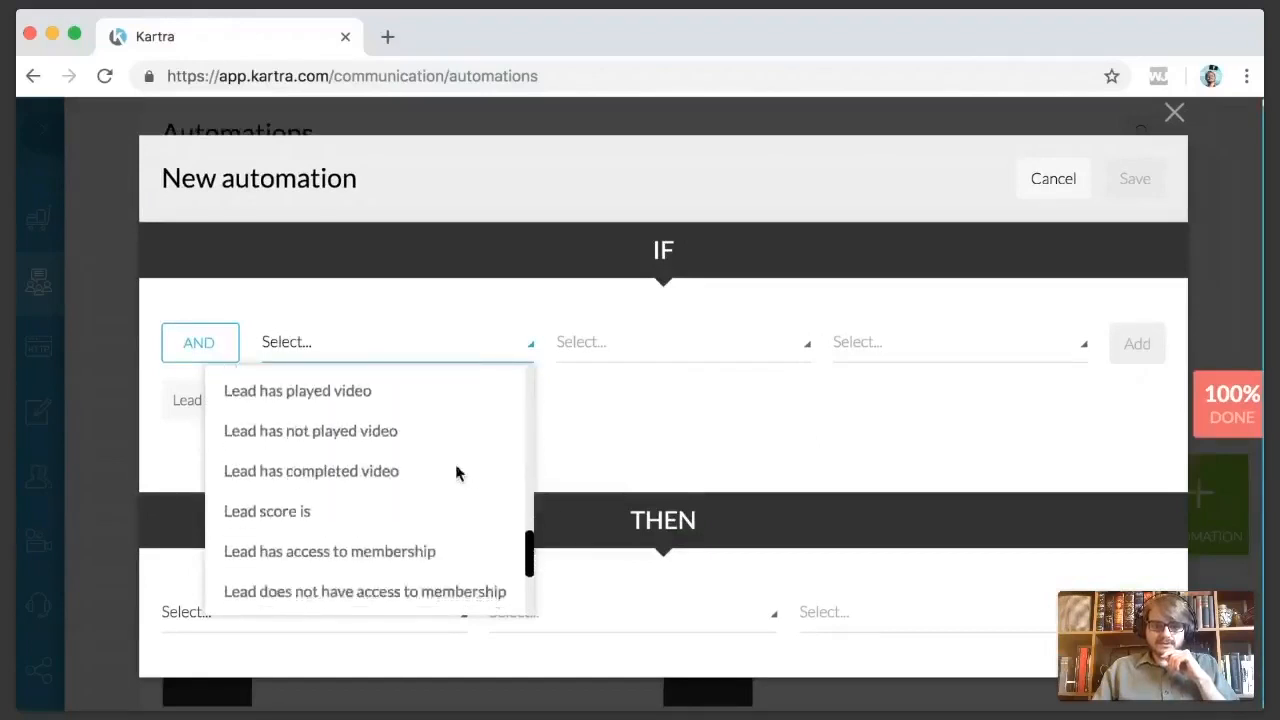
scroll(457, 473, down, 5)
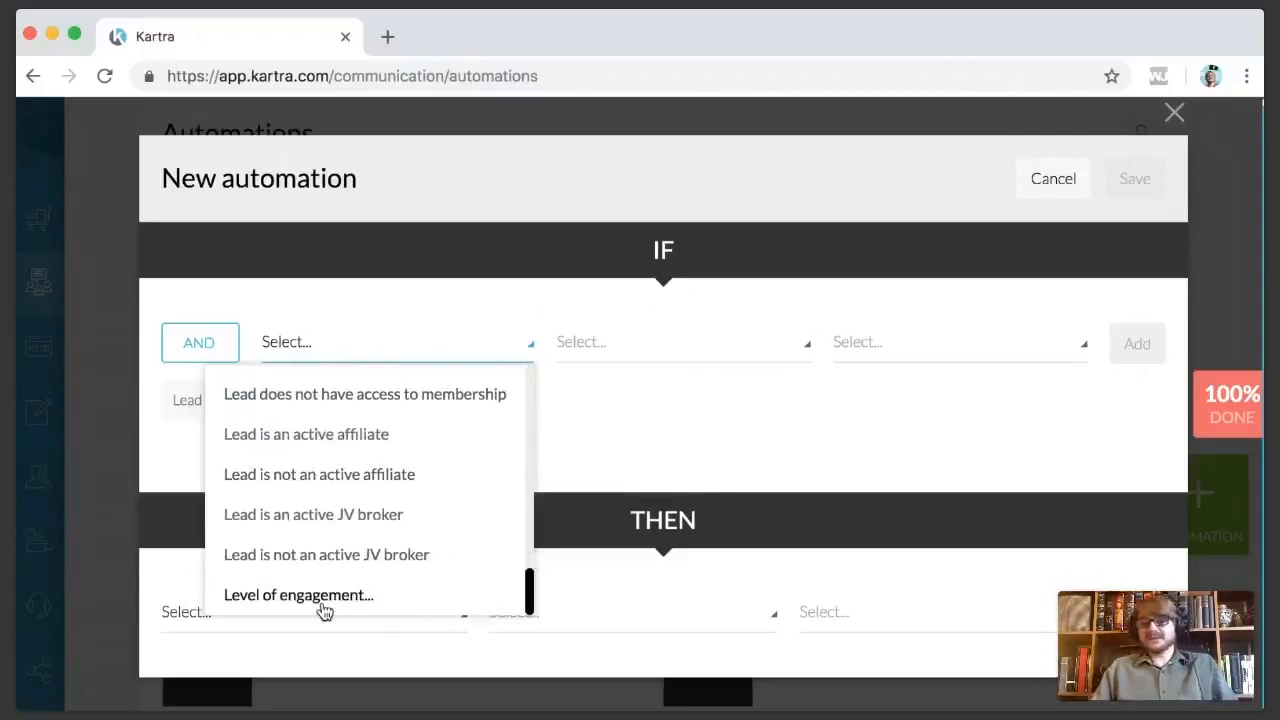
click(323, 603)
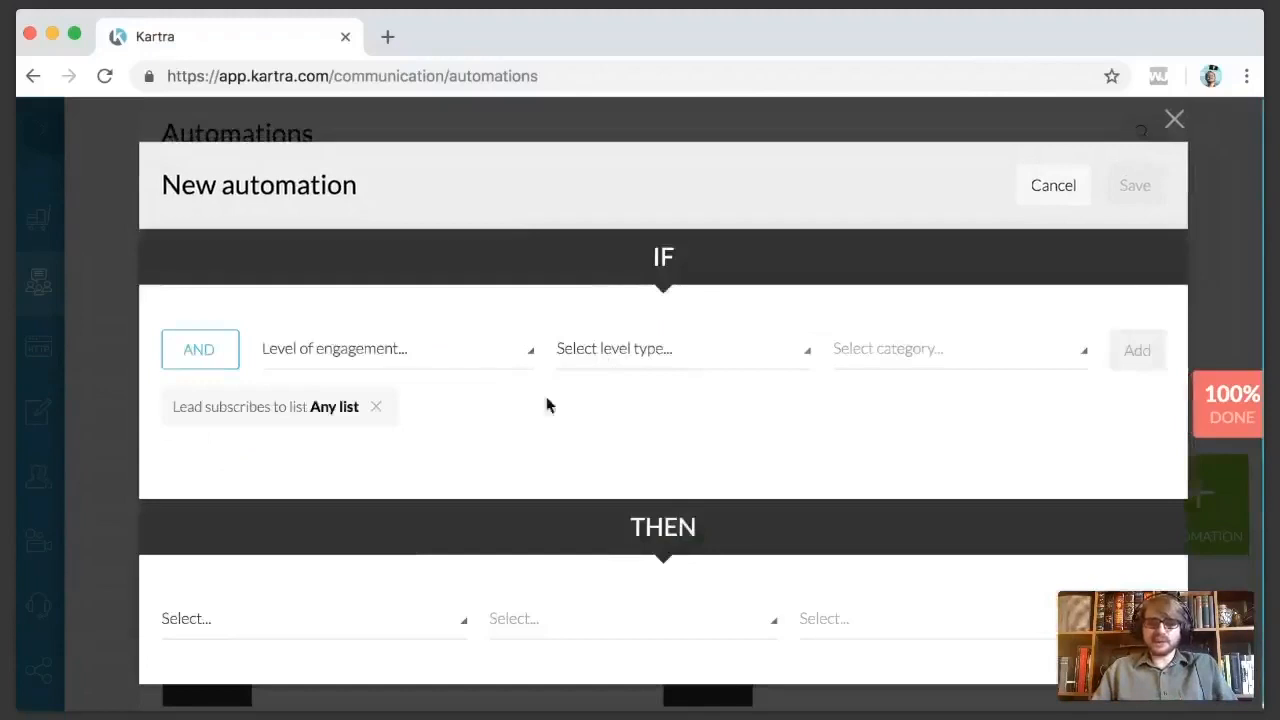
Step: Set the engagement condition to "Has purchased more than" 6 products
click(737, 359)
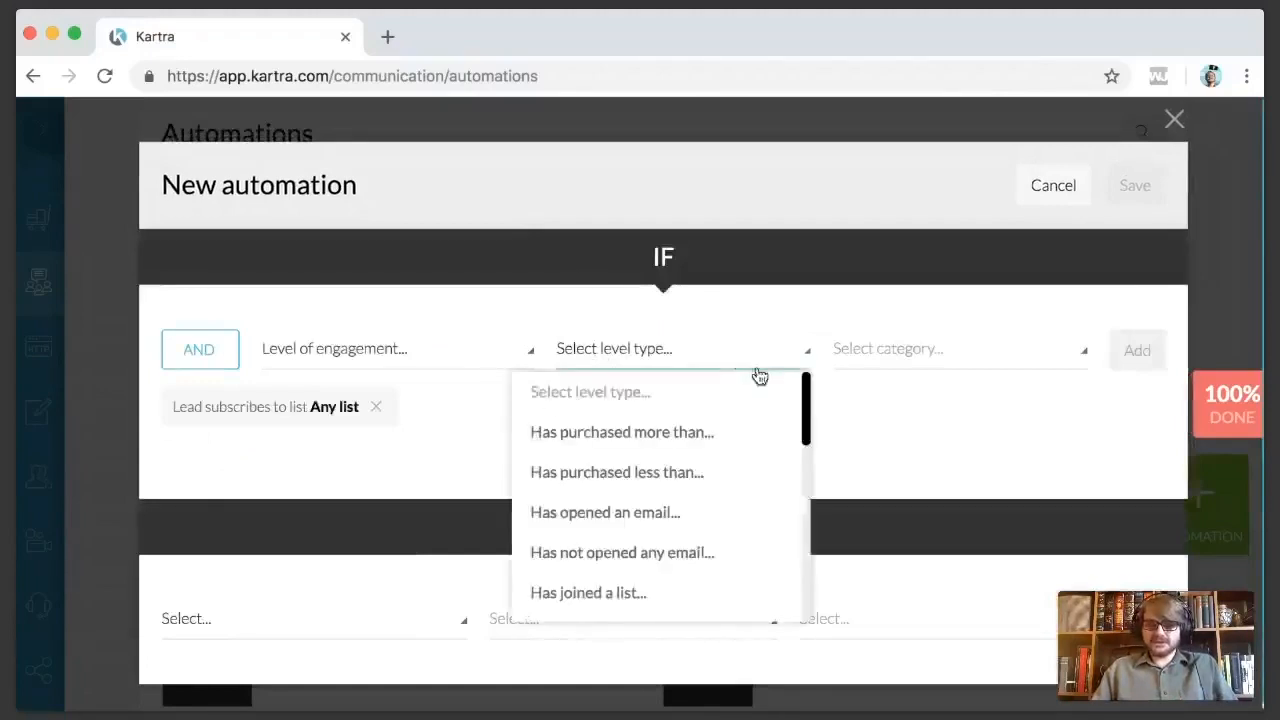
click(750, 438)
click(955, 358)
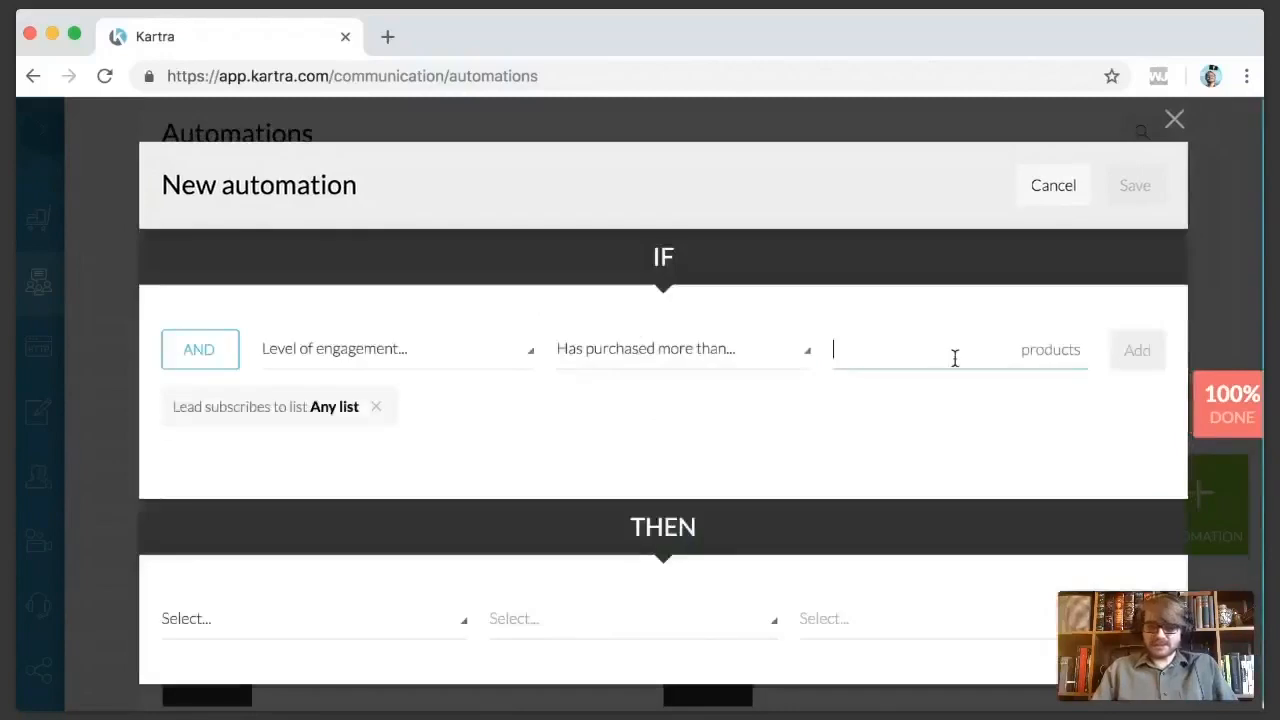
text(6)
Step: Set the engagement condition to "Has not visited any page" in at least 12 days and add it to the IF rules
click(729, 349)
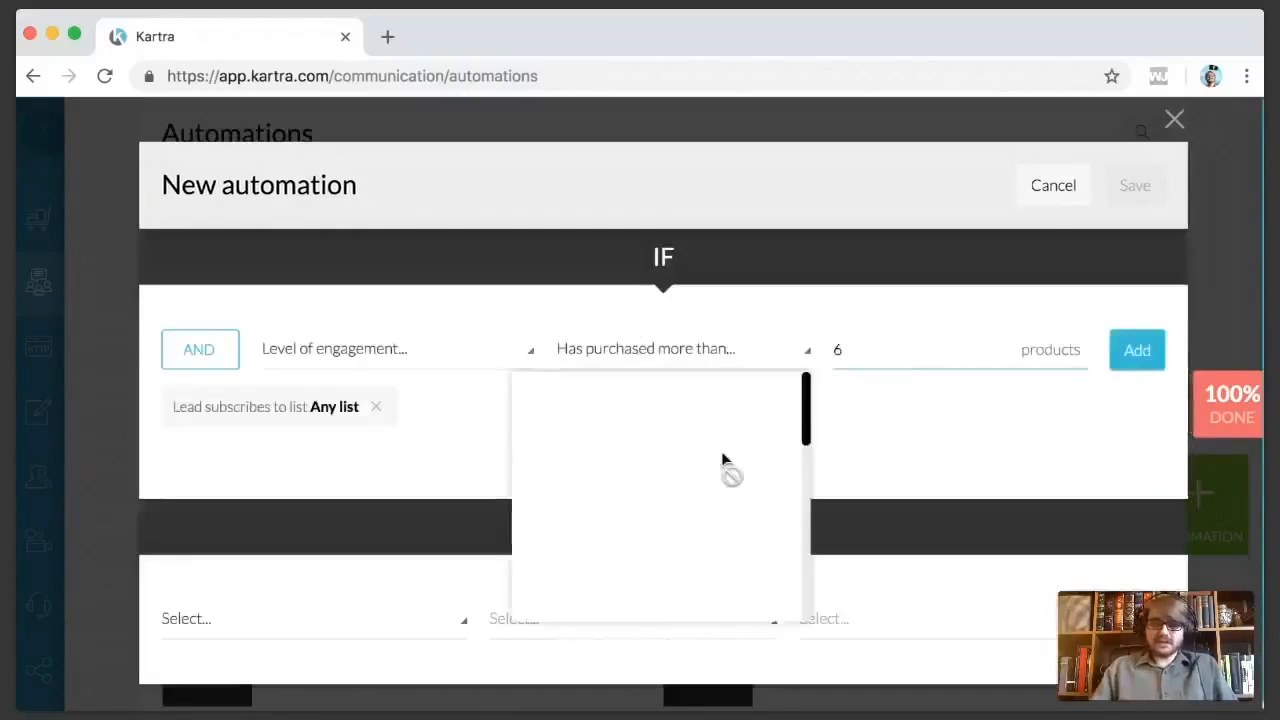
scroll(700, 540, down, 3)
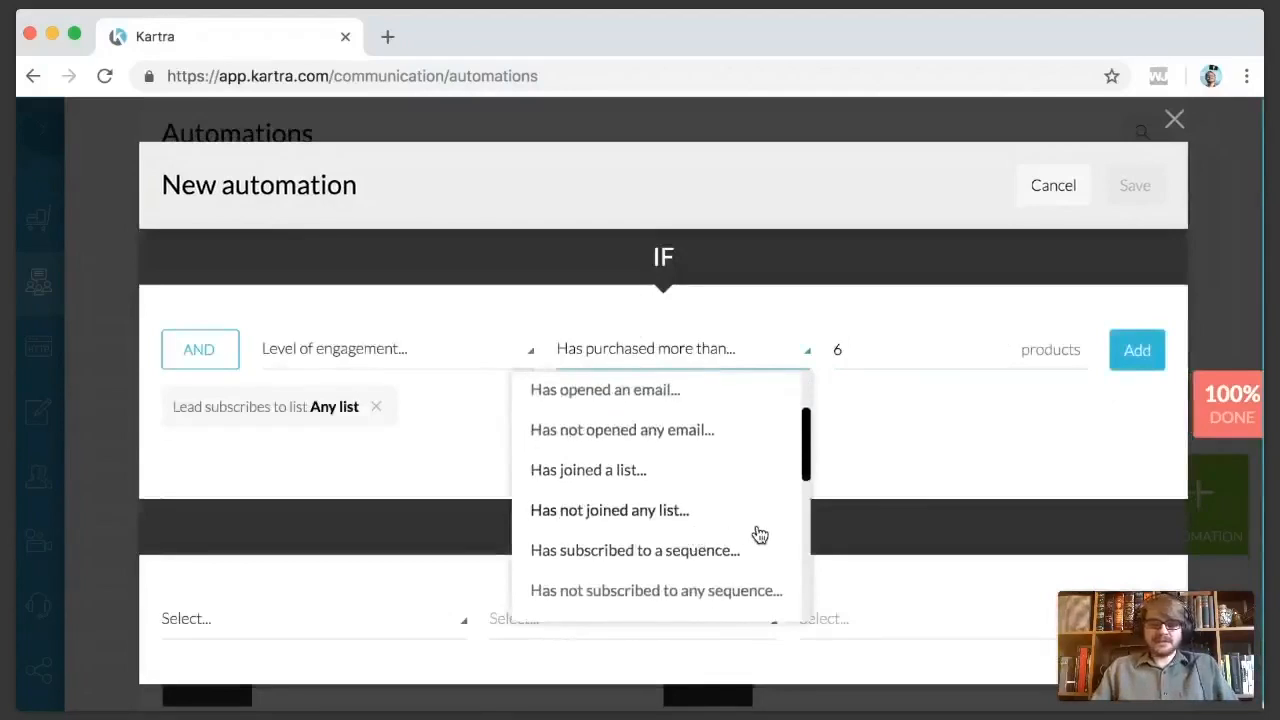
scroll(757, 531, down, 4)
click(690, 553)
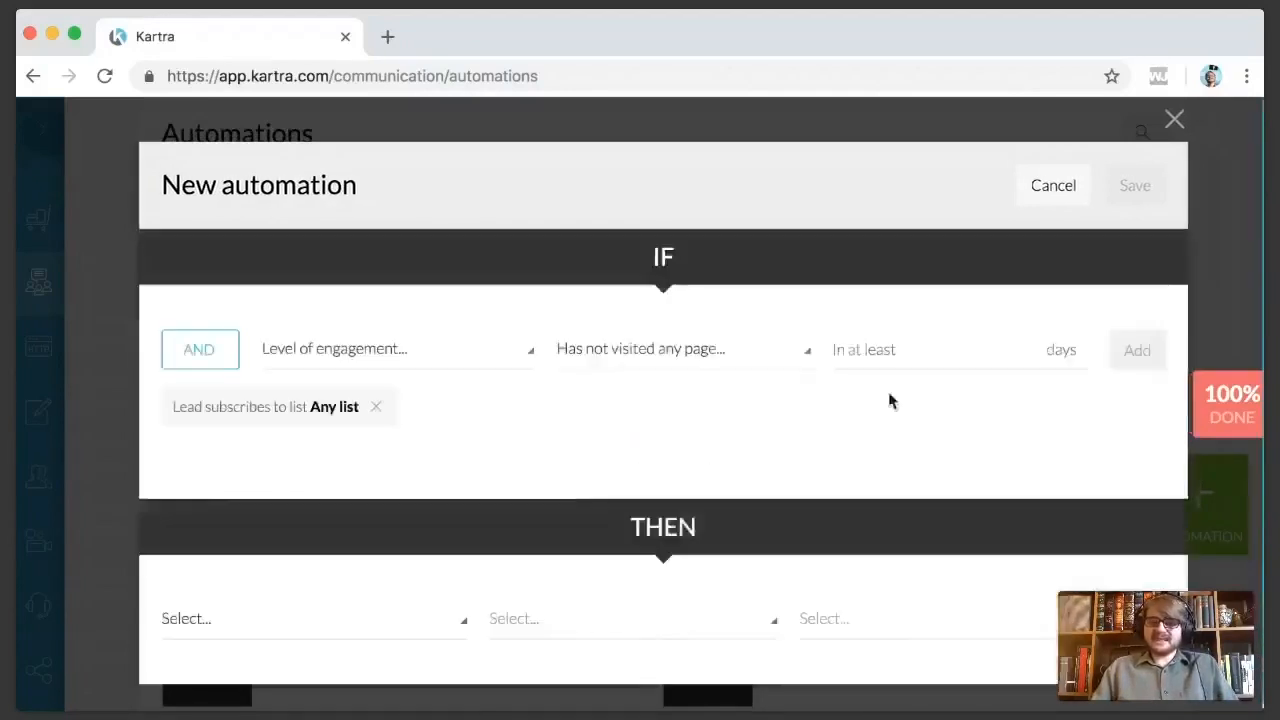
click(902, 362)
text(12)
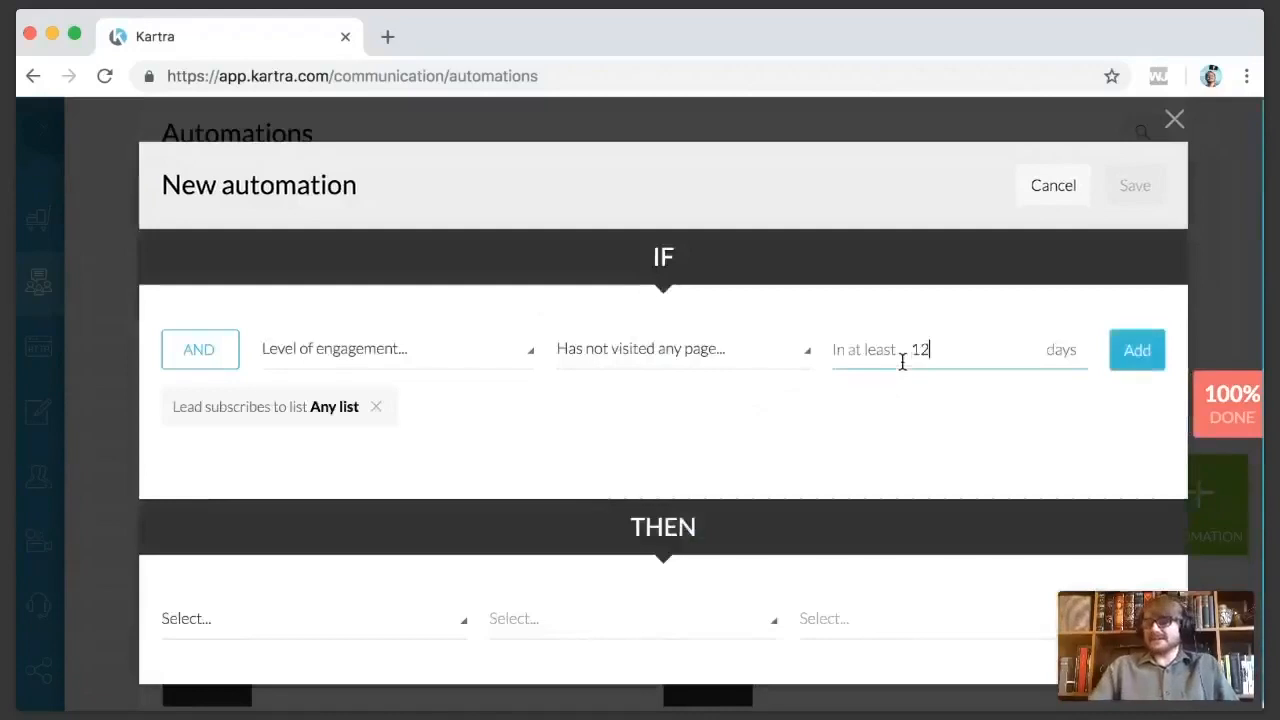
click(743, 358)
scroll(695, 478, down, 3)
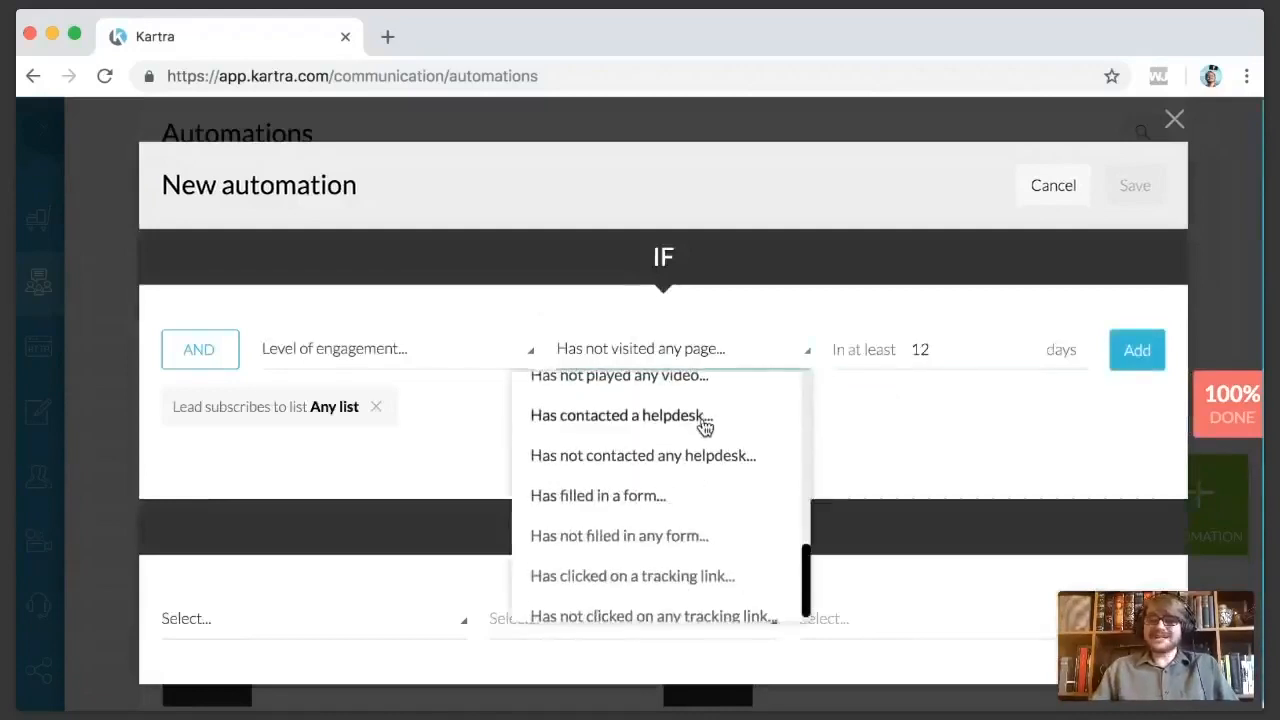
scroll(705, 425, down, 1)
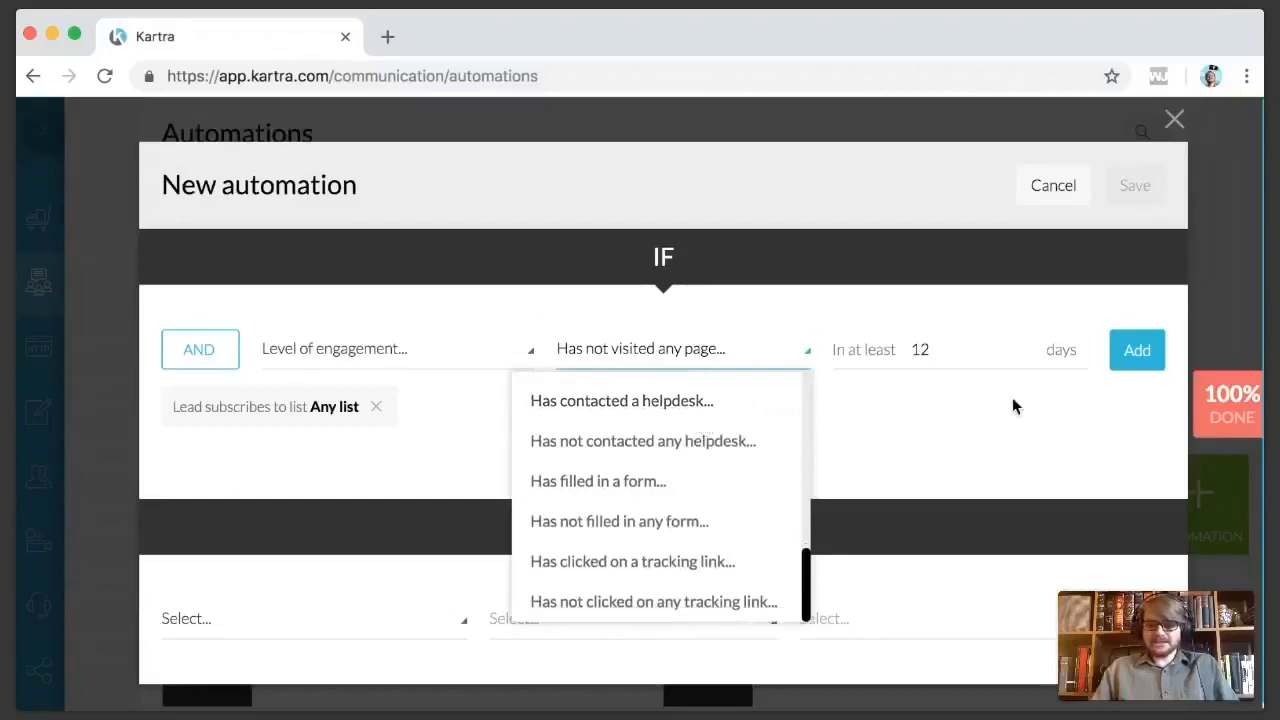
click(829, 442)
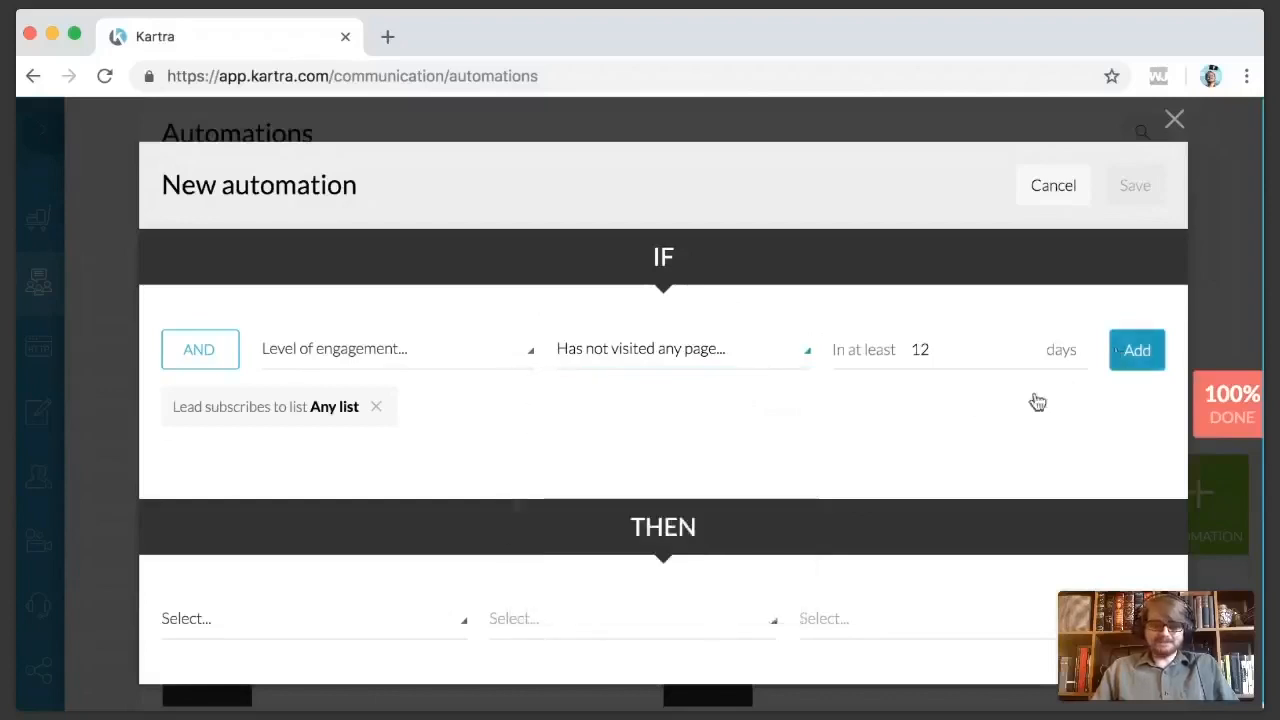
click(1137, 349)
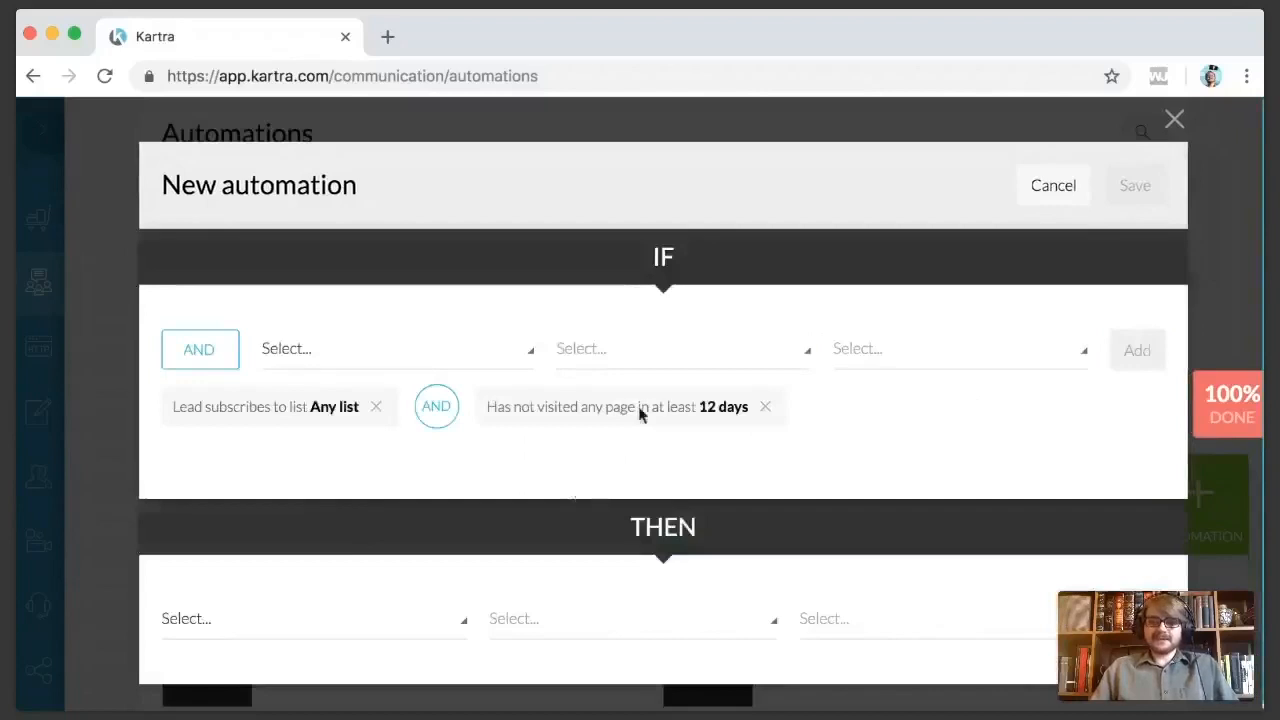
Step: Begin another AND condition of the type "Lead score is" with the "equal to" comparison
click(503, 357)
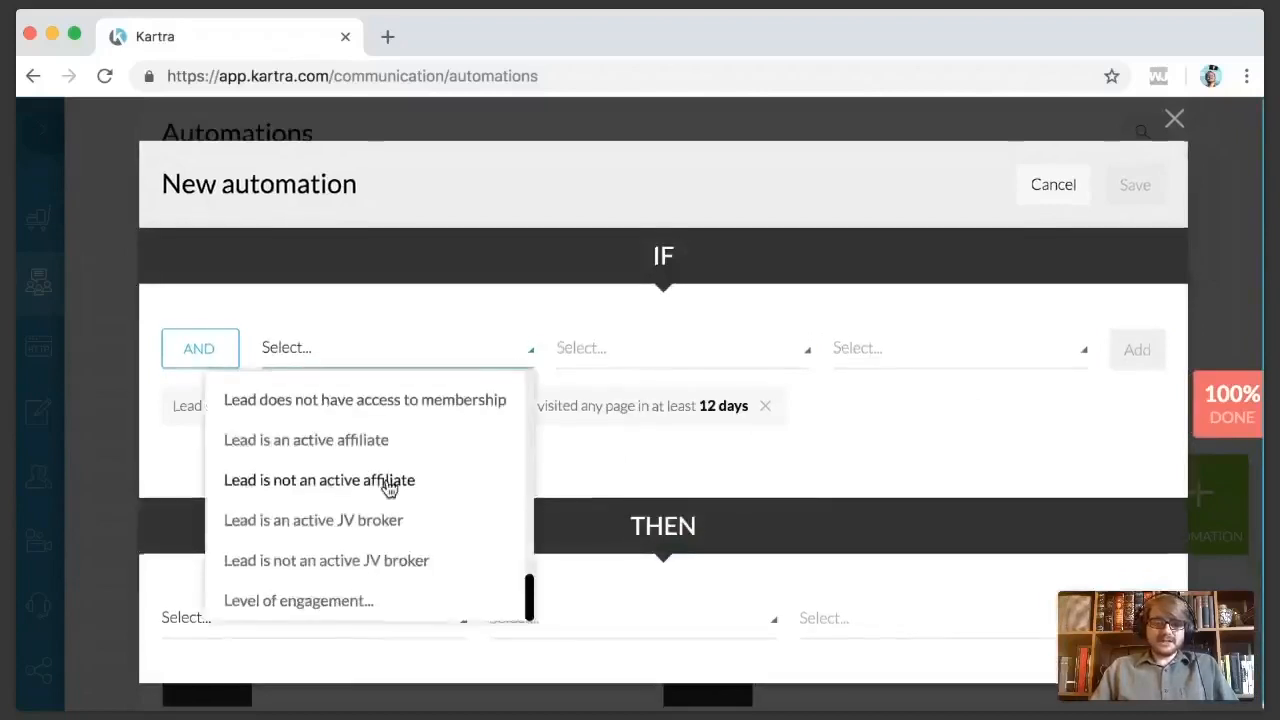
scroll(386, 486, up, 4)
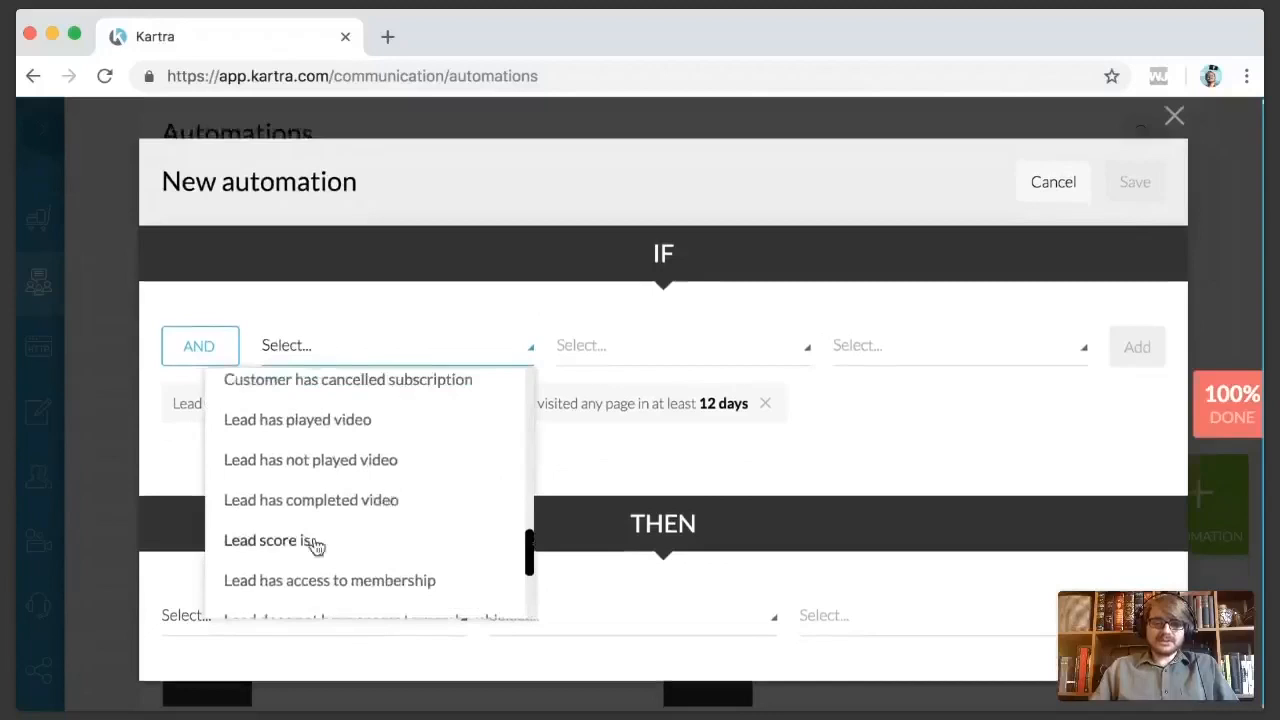
click(314, 545)
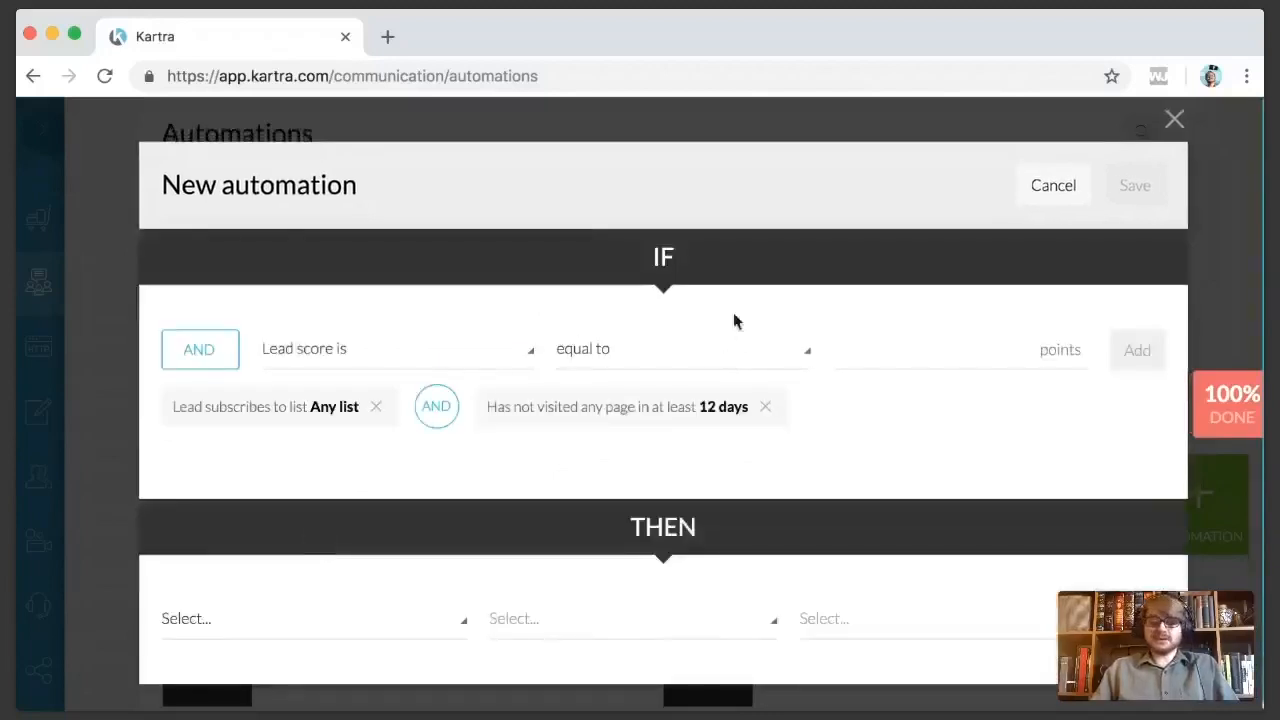
click(730, 358)
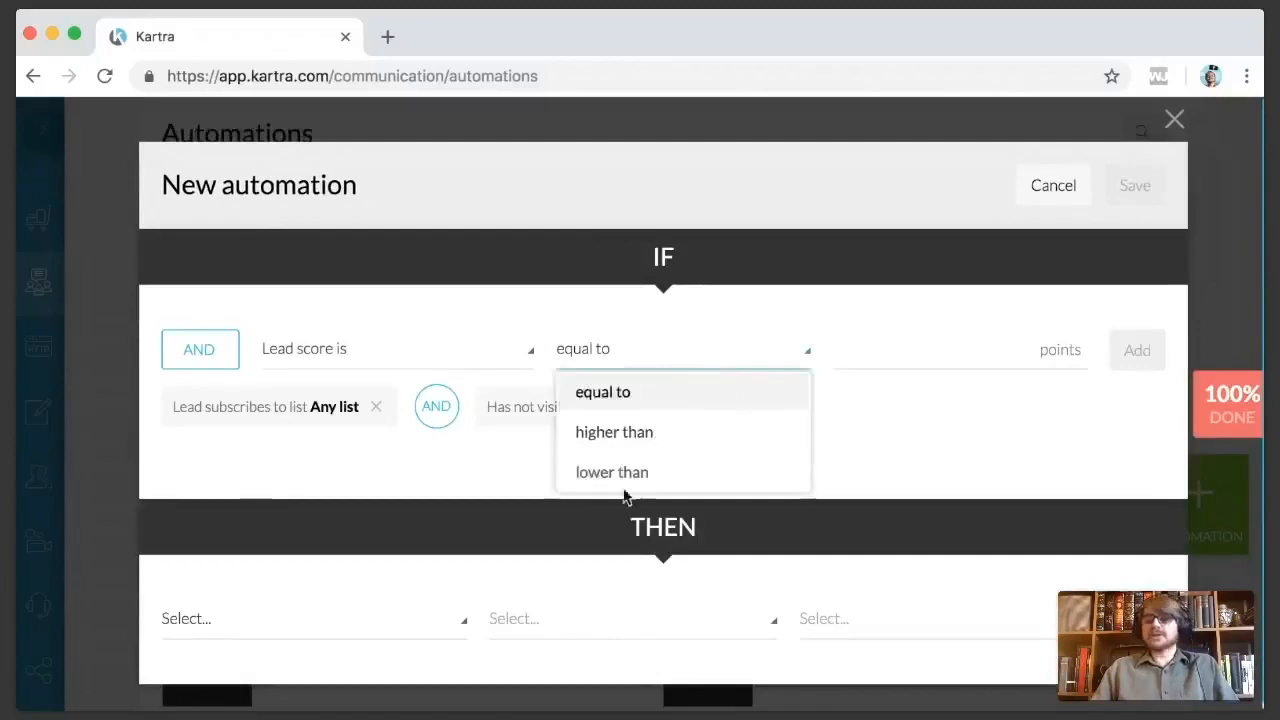
click(893, 438)
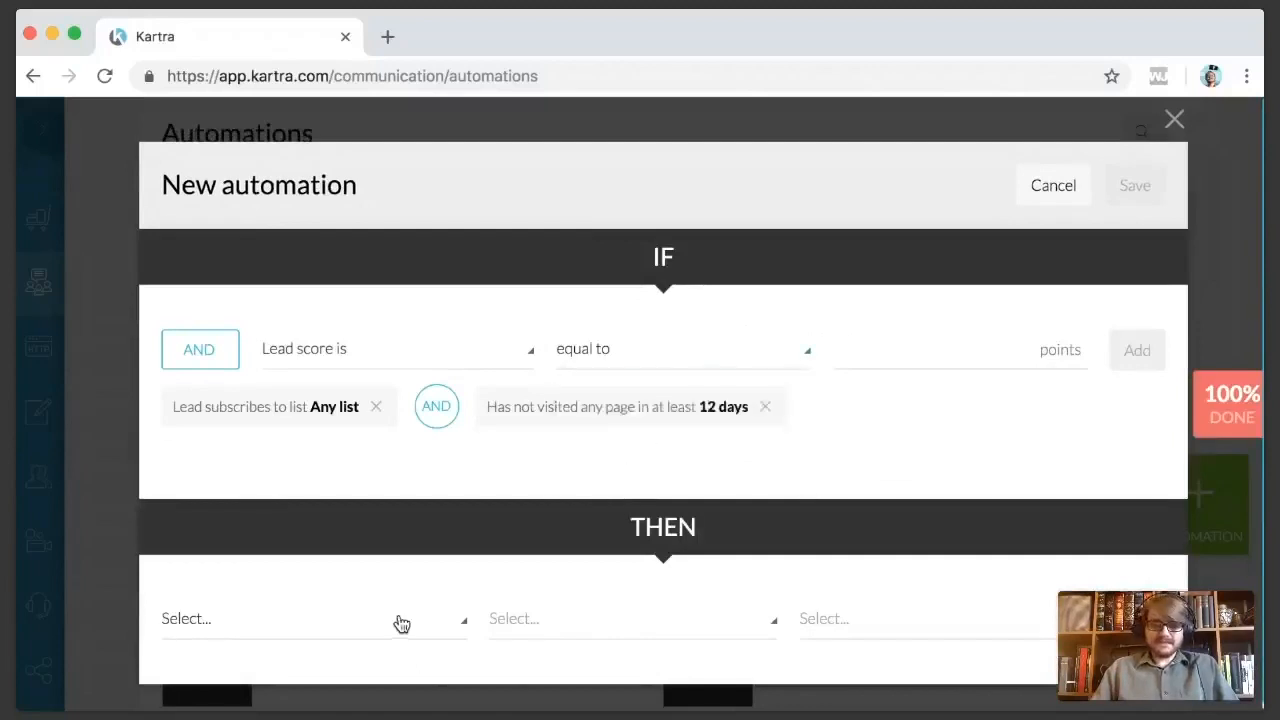
Step: Review the available THEN actions for the automation, from list subscriptions to order refunds and subscription cancellation
click(401, 624)
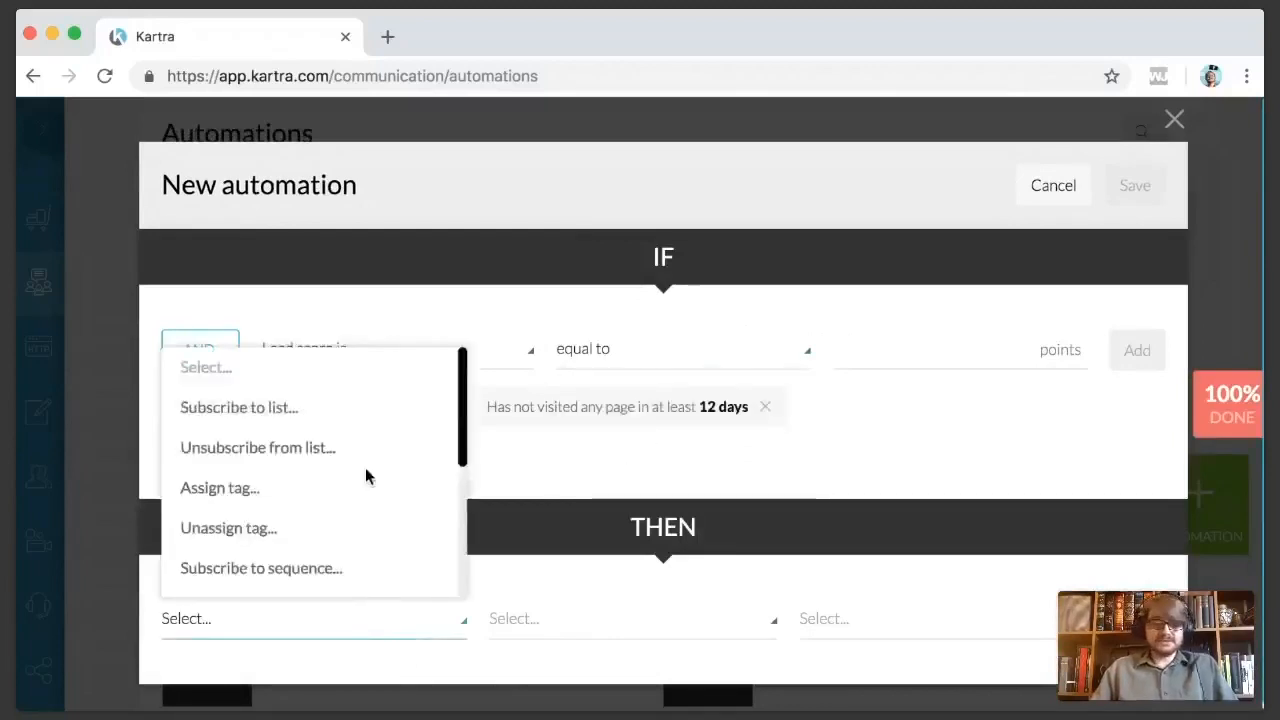
scroll(366, 477, down, 5)
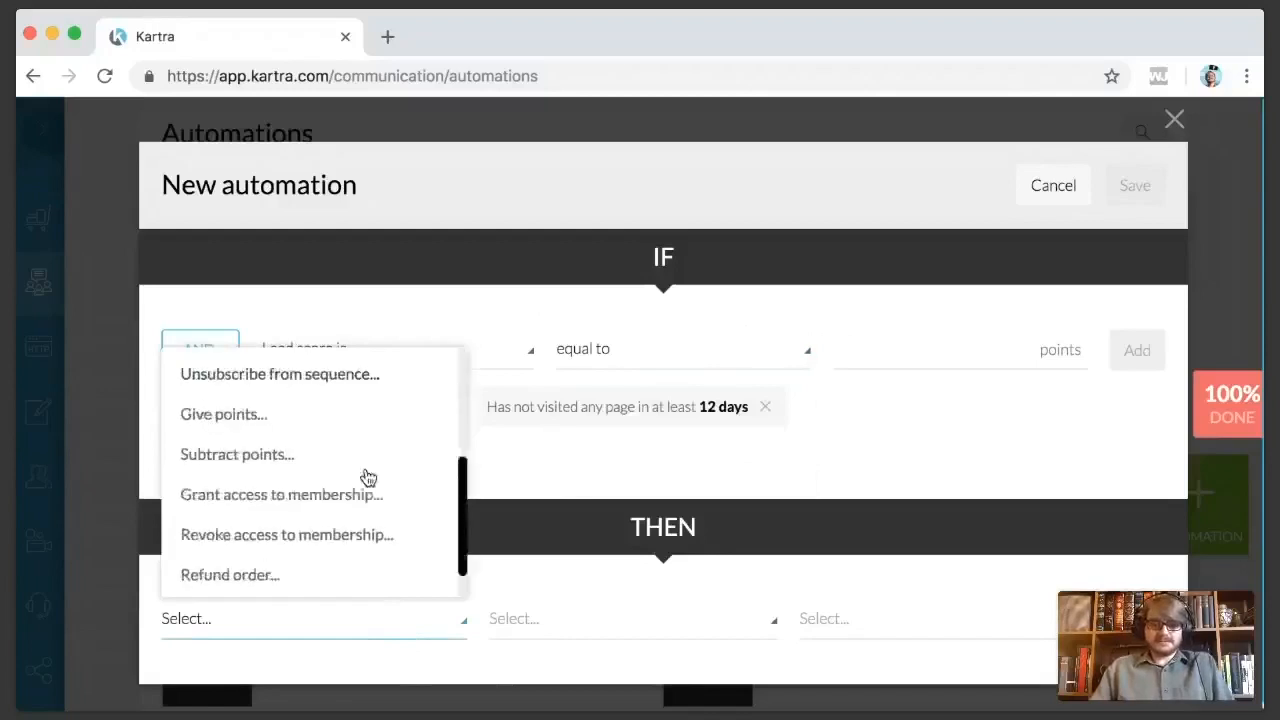
scroll(368, 477, up, 5)
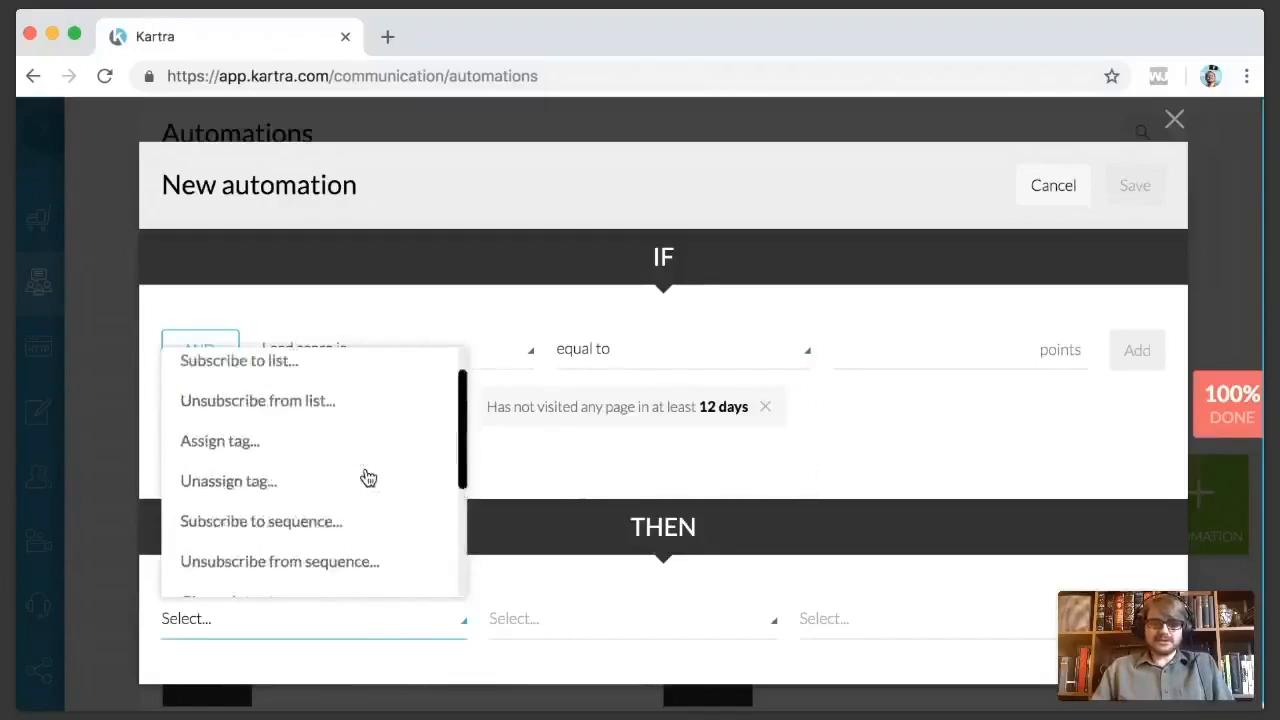
scroll(360, 490, down, 3)
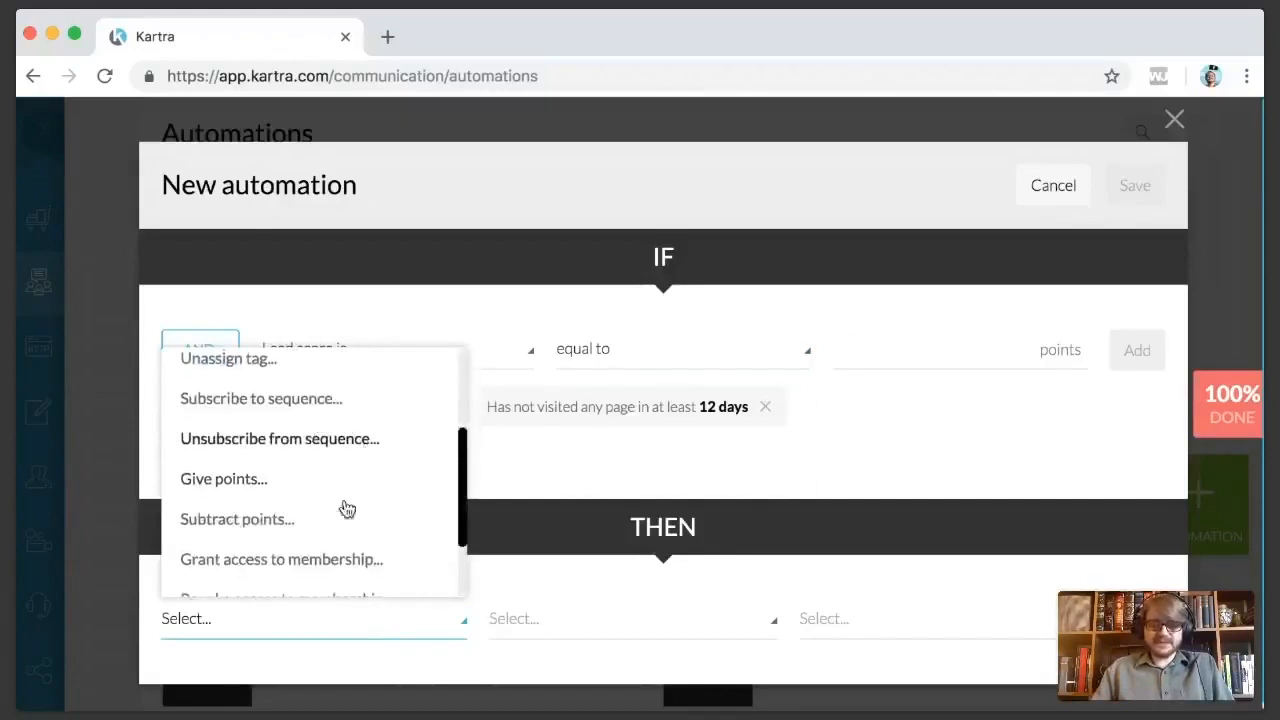
scroll(380, 517, down, 2)
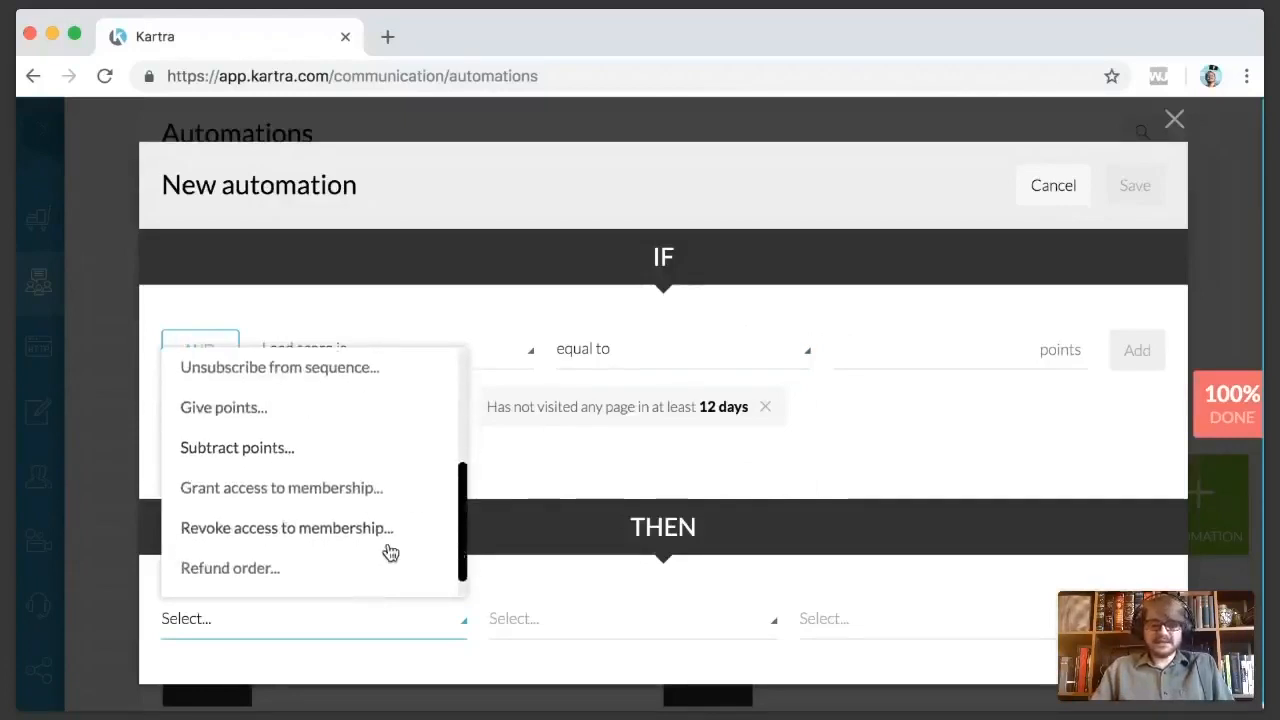
scroll(389, 551, down, 1)
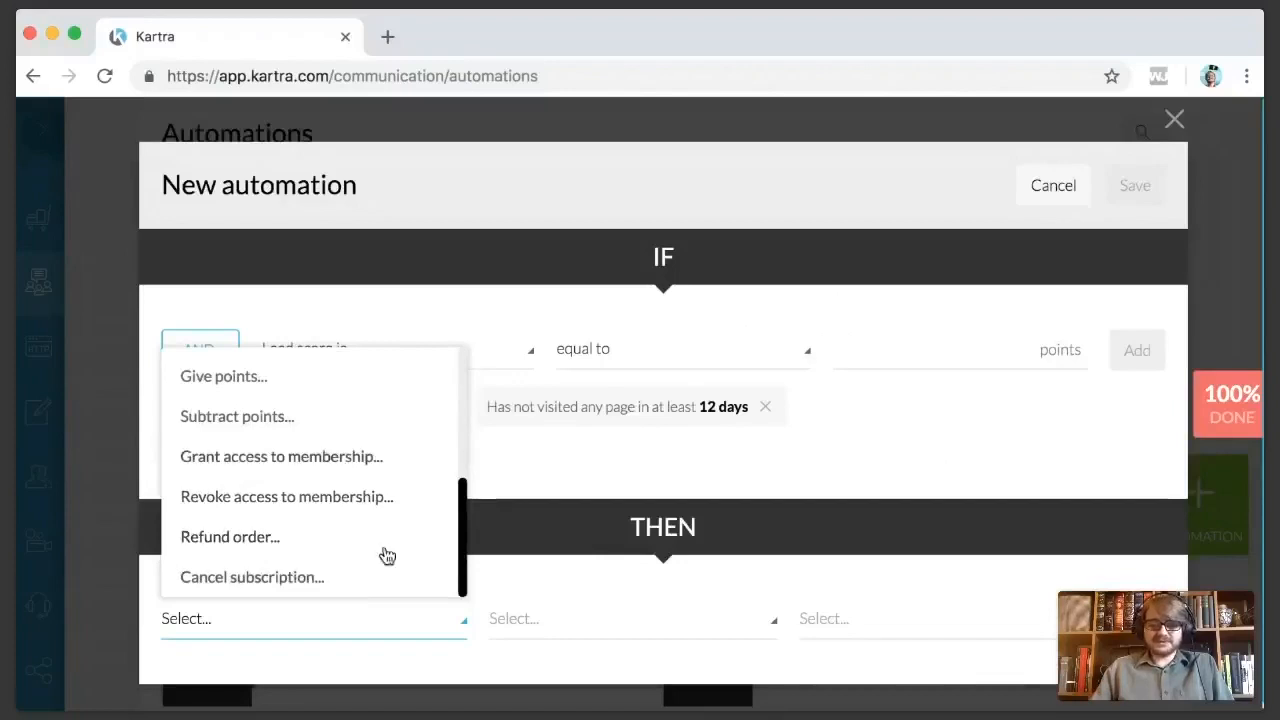
click(1003, 432)
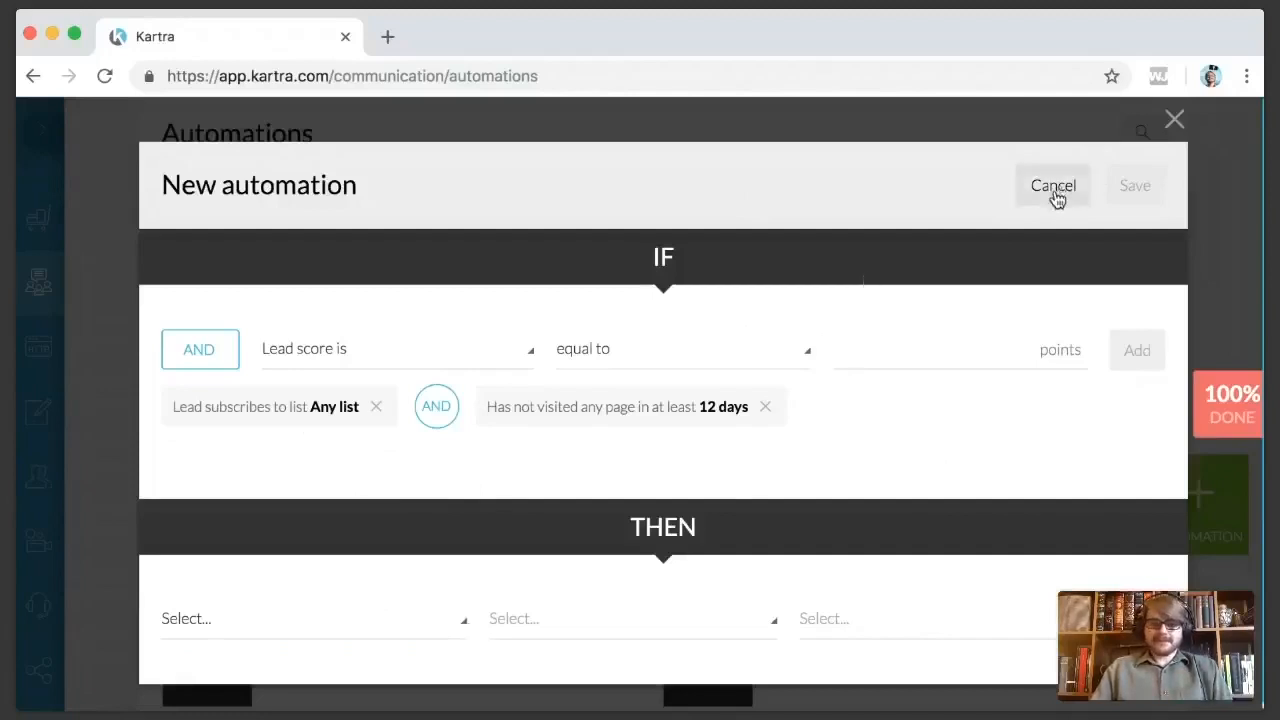
Step: Discard the unsaved automation and start a fresh new automation
click(1053, 187)
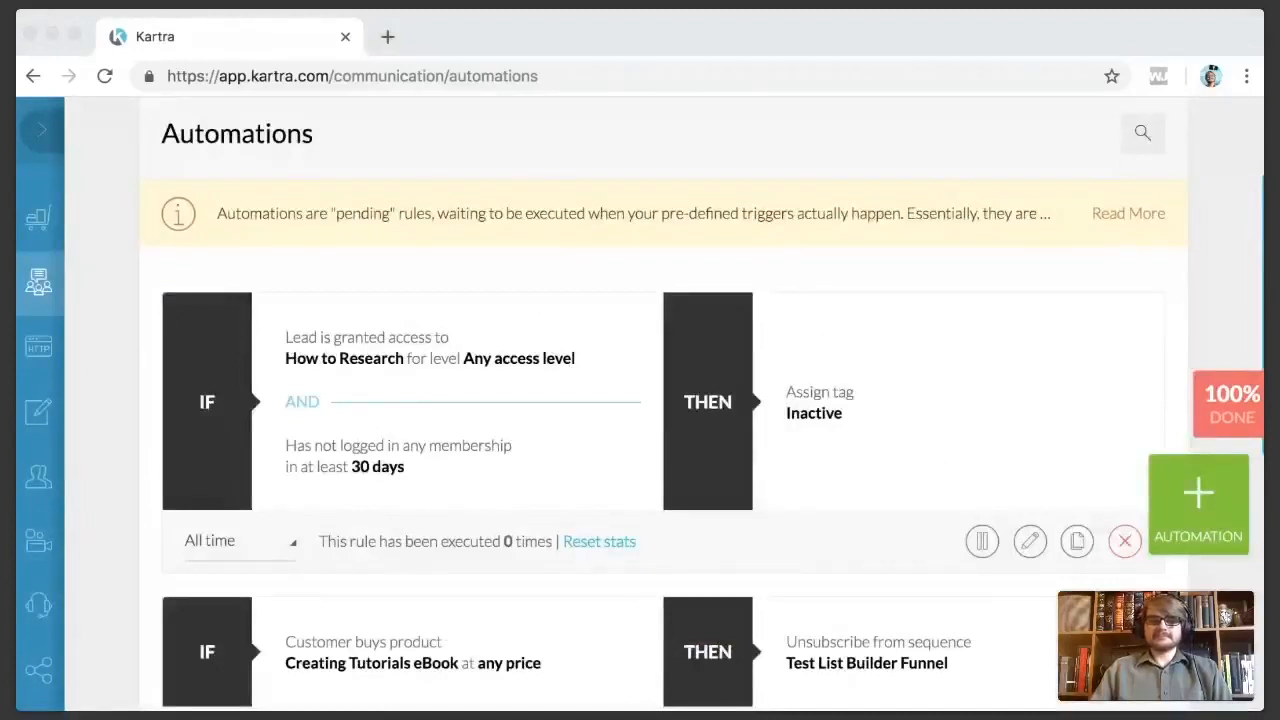
click(657, 274)
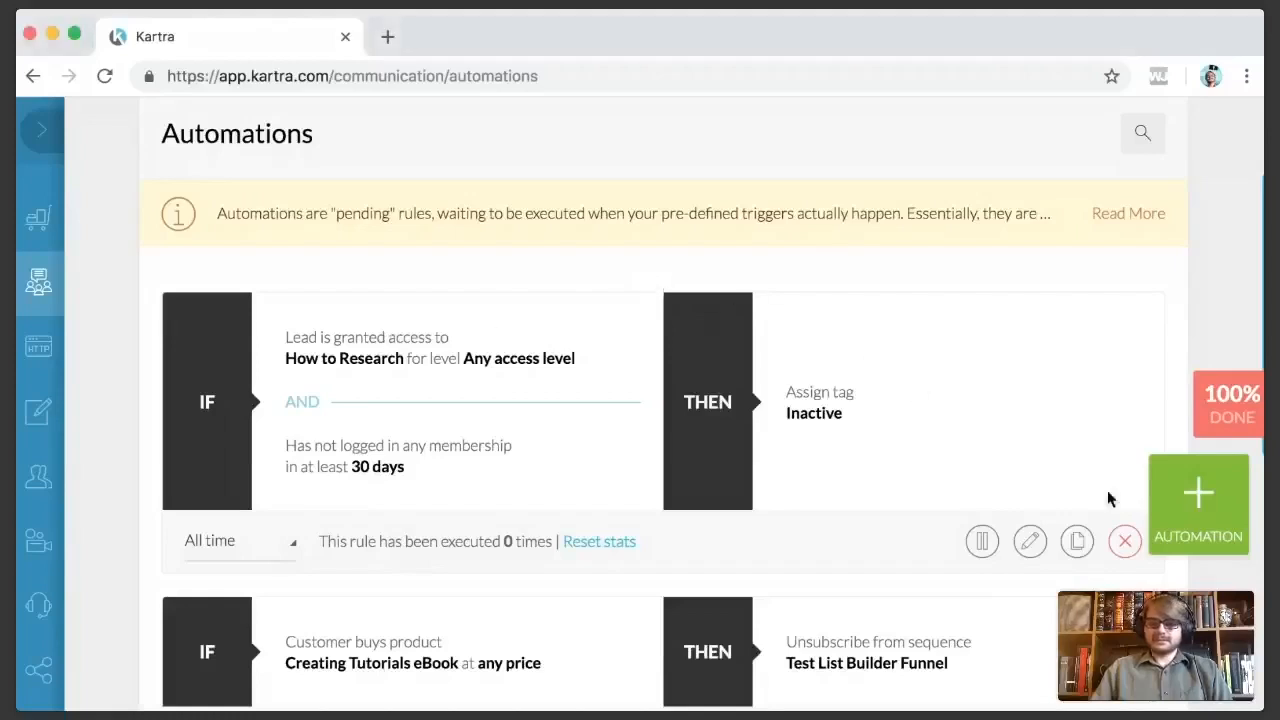
click(1177, 525)
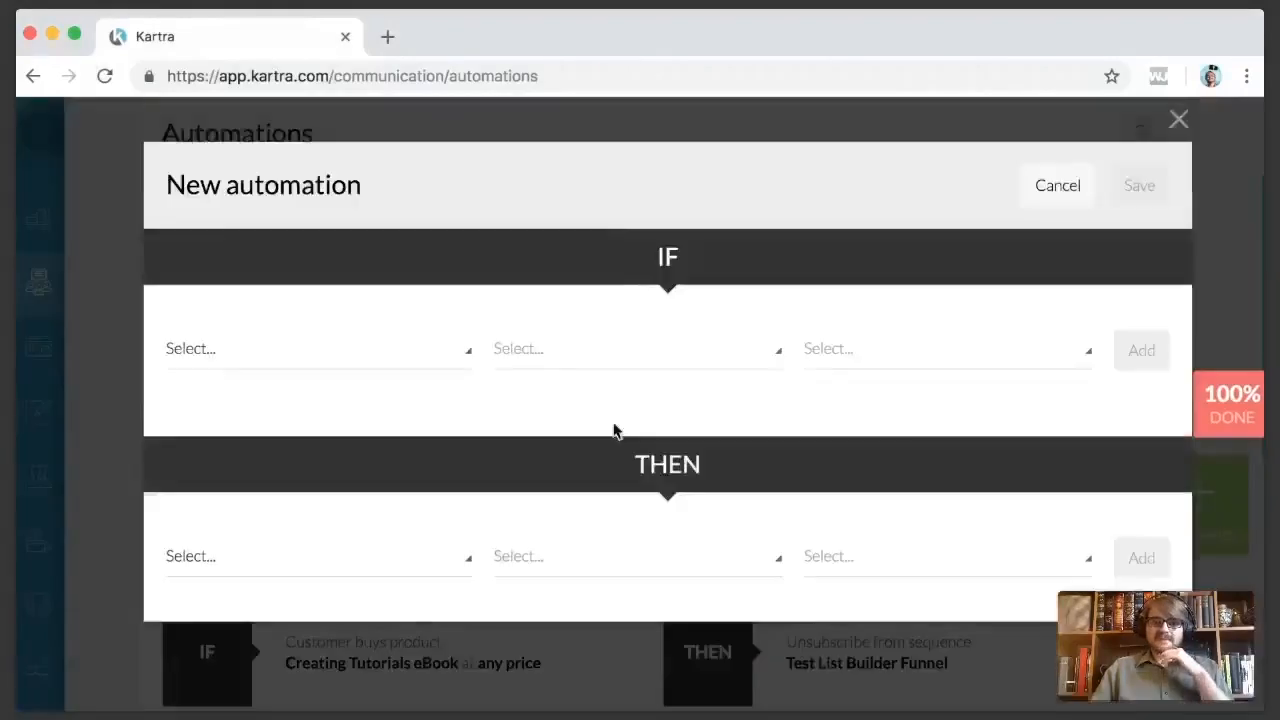
Step: Add the IF trigger "Lead subscribes to list" with "Any list" to the new automation
click(363, 358)
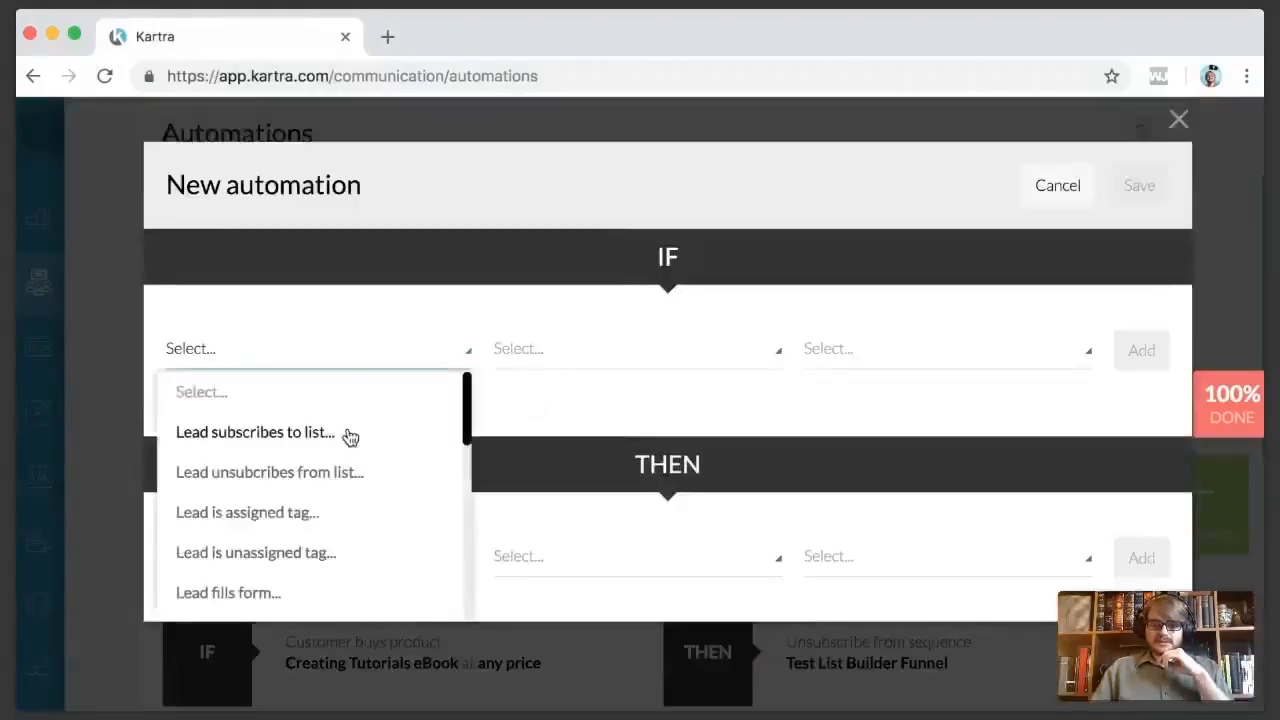
click(350, 433)
click(746, 370)
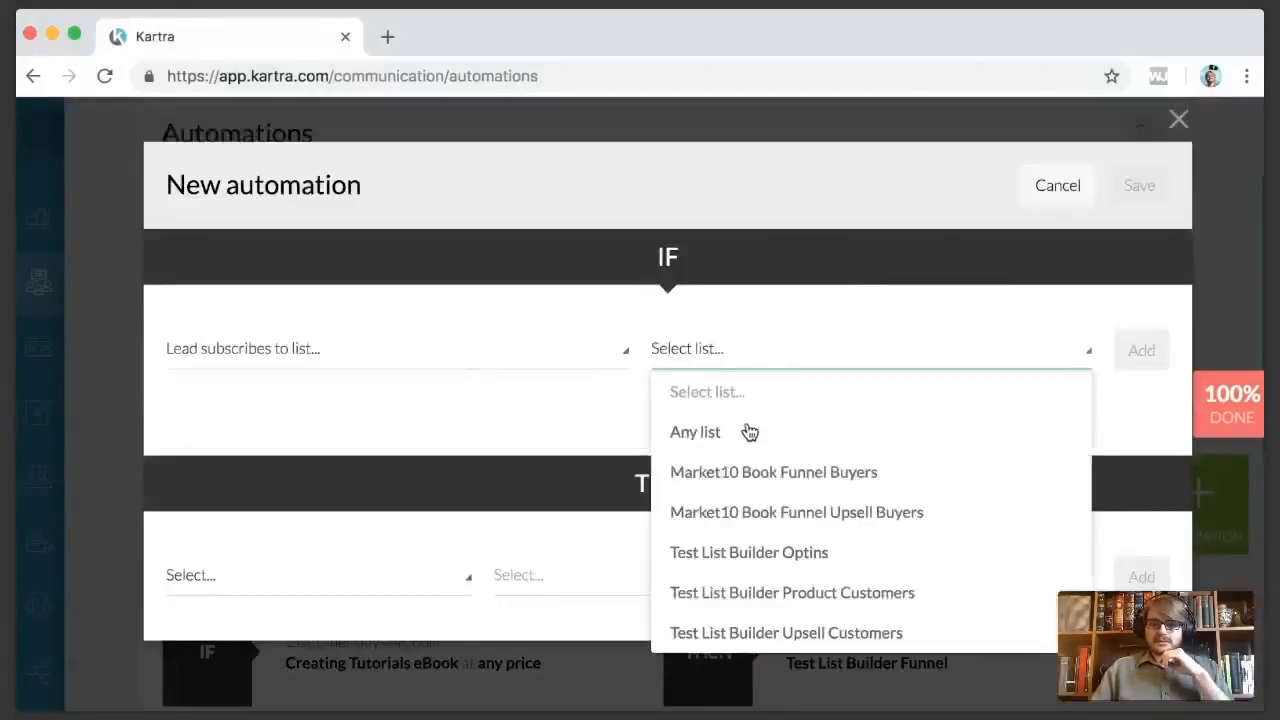
click(743, 431)
click(1140, 350)
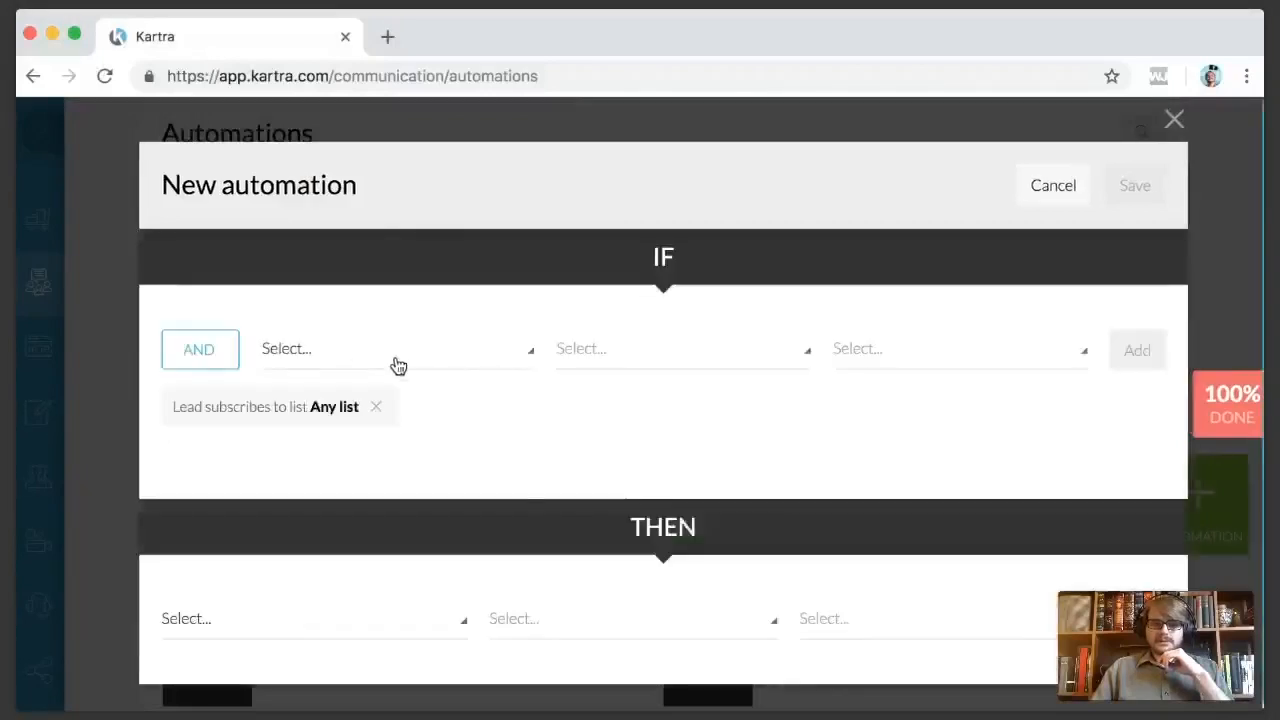
Step: Add an AND condition with level of engagement "Has not opened any email" in at least 90 days
click(395, 356)
click(334, 597)
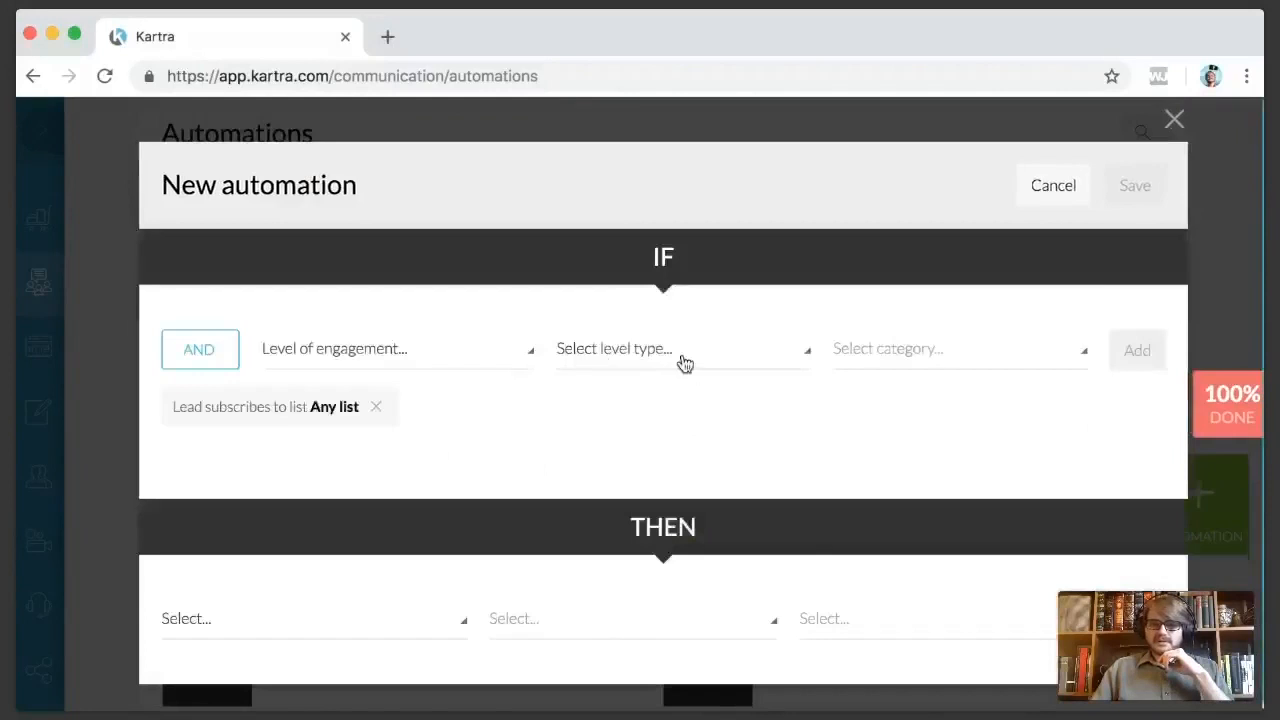
click(686, 357)
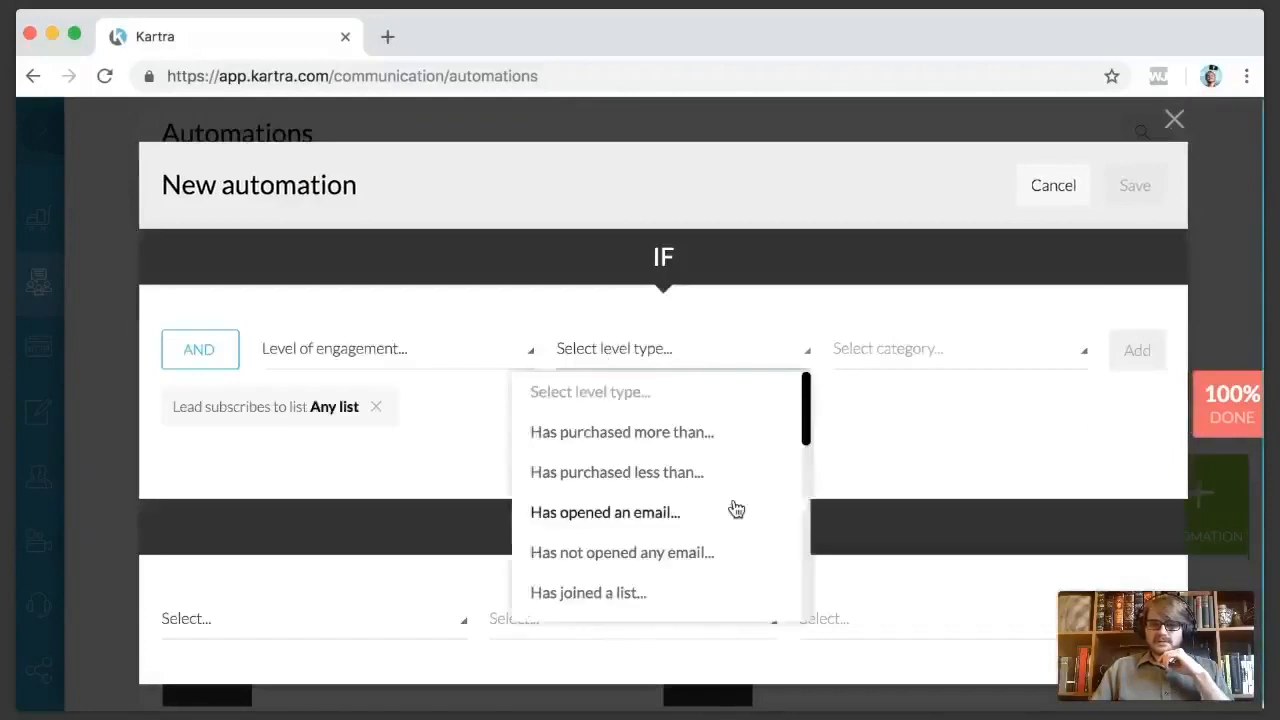
click(643, 558)
click(945, 356)
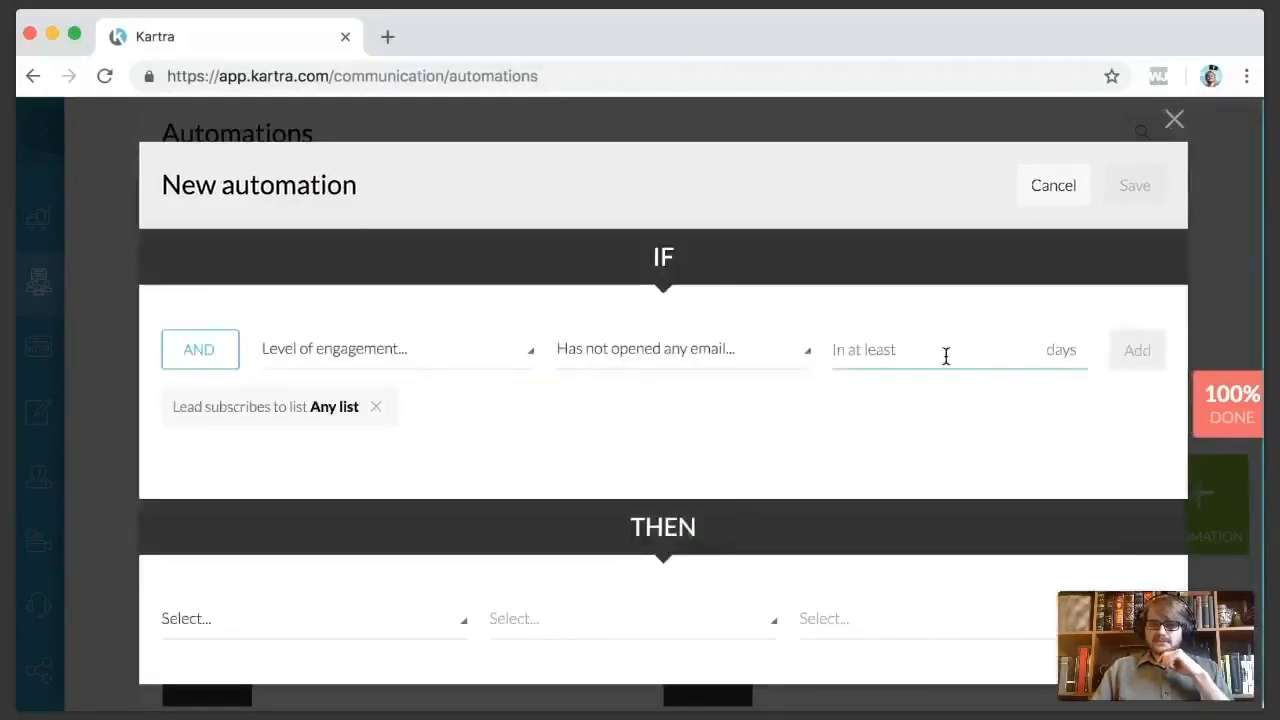
text(90)
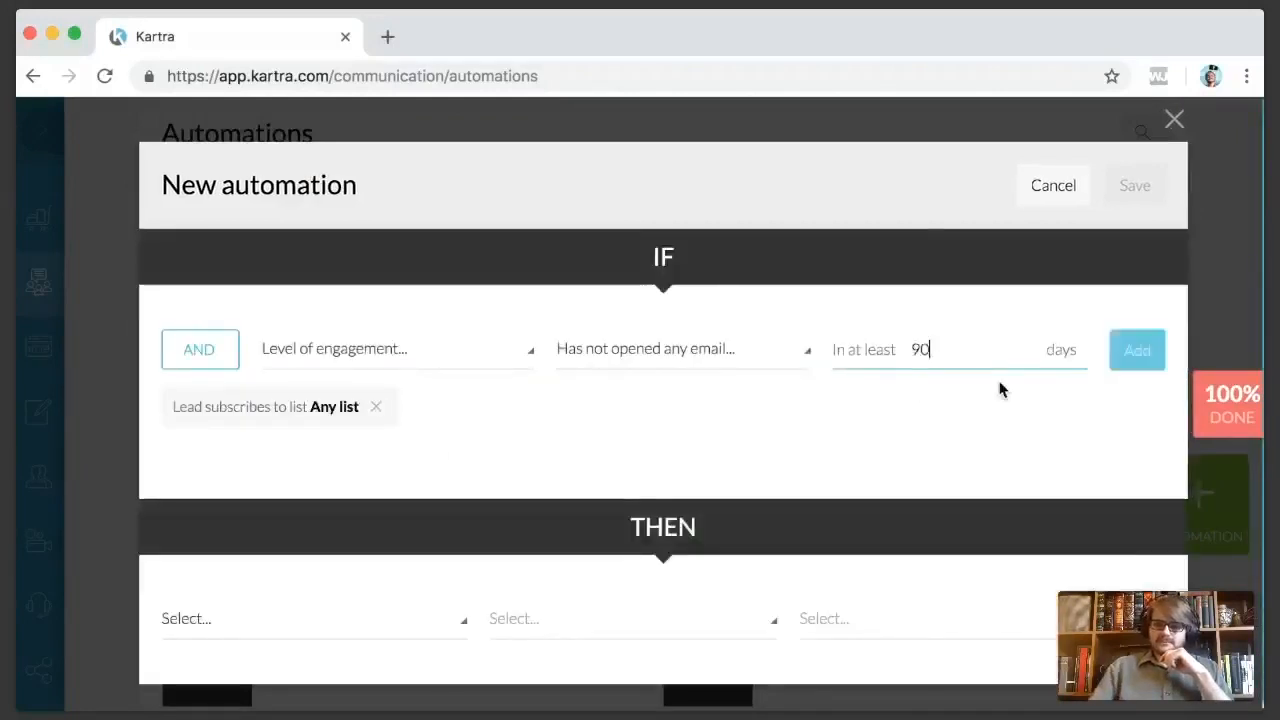
click(1137, 348)
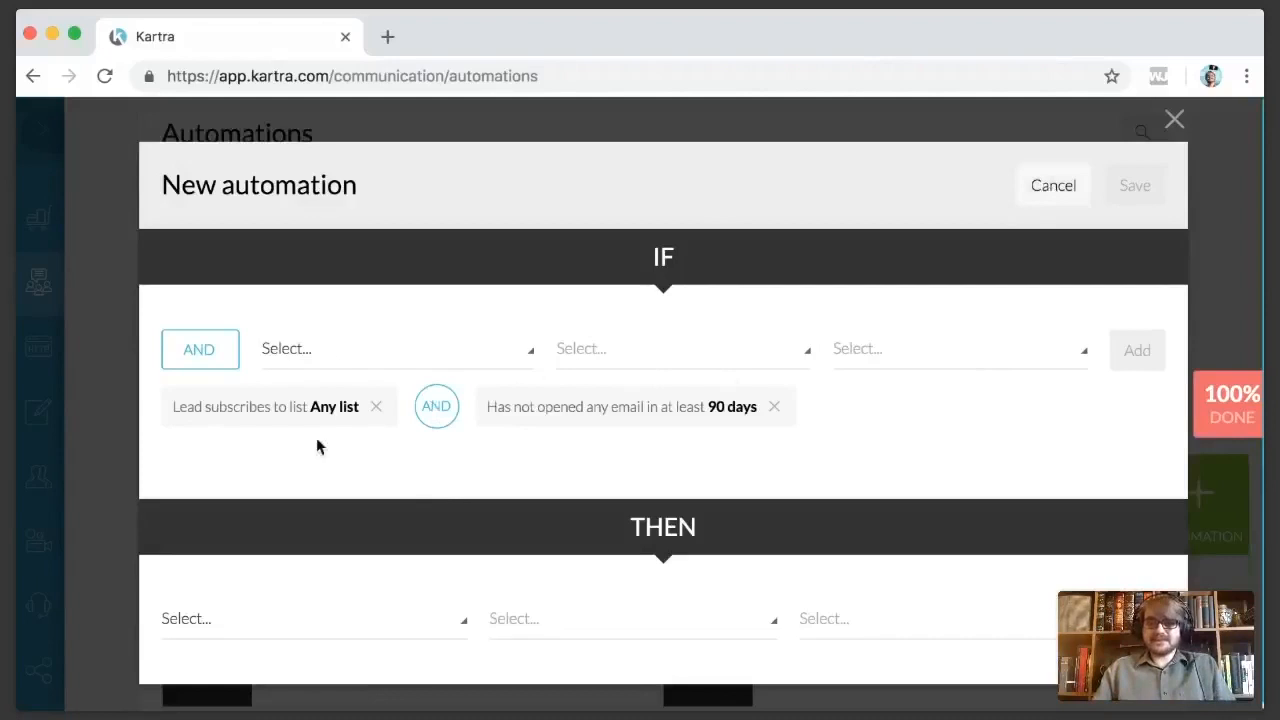
Step: Look through the available types for another AND condition, from list and tag conditions to level of engagement
click(527, 355)
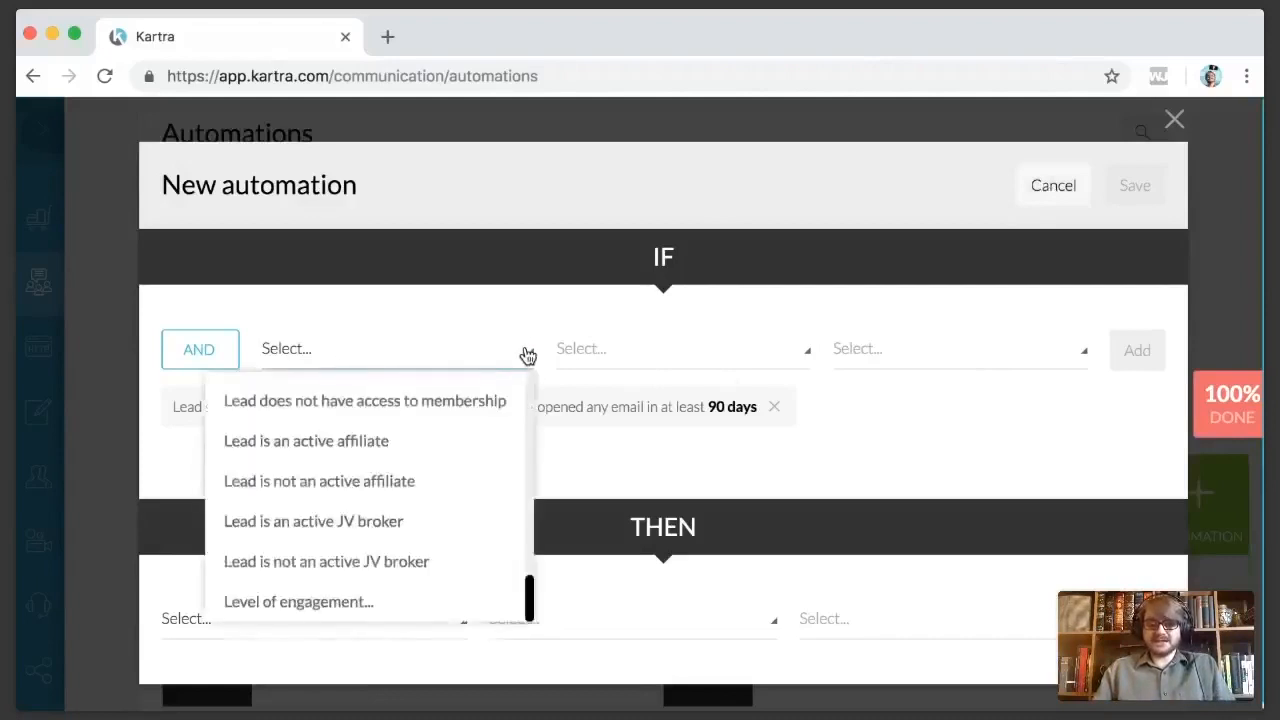
scroll(489, 451, up, 8)
scroll(489, 451, up, 5)
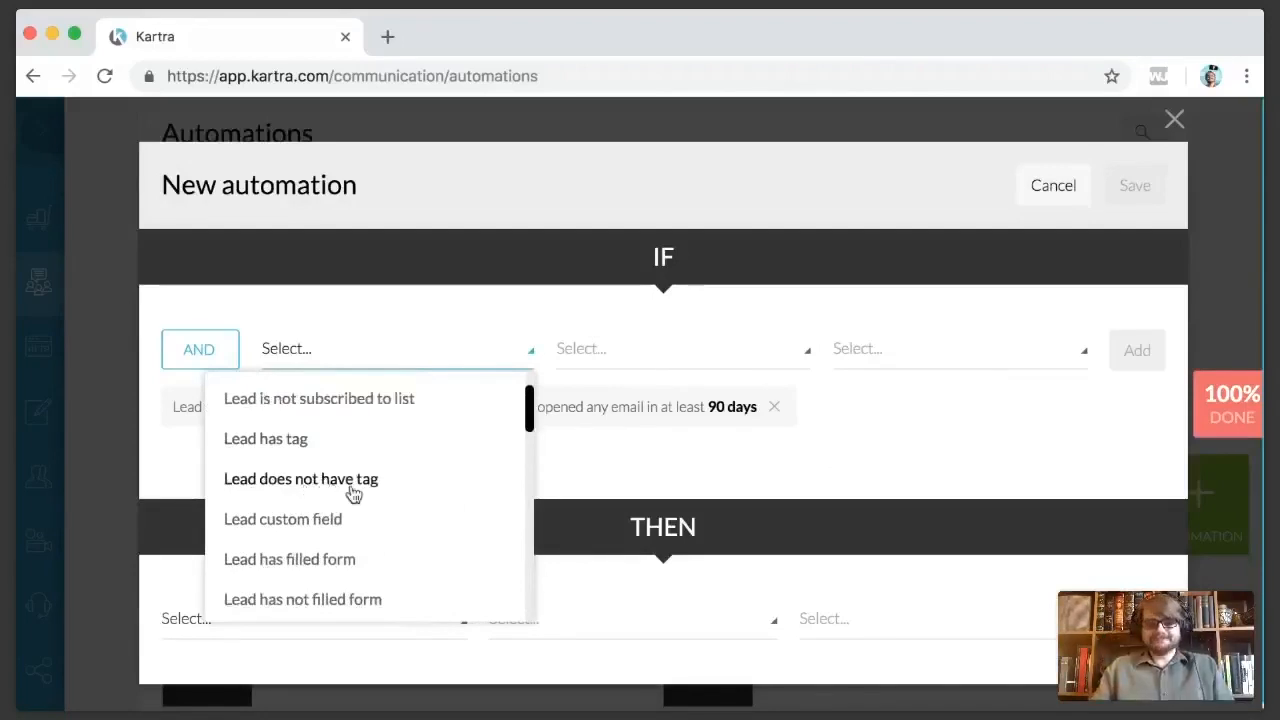
click(1043, 441)
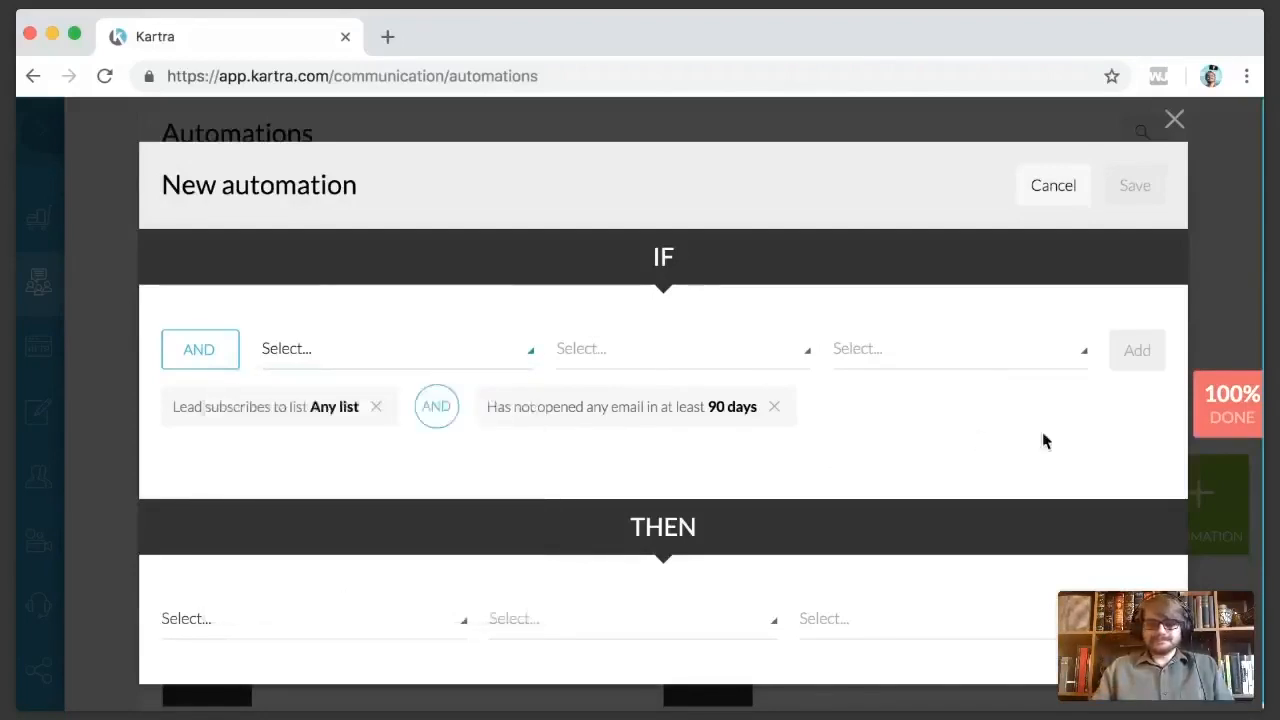
click(525, 365)
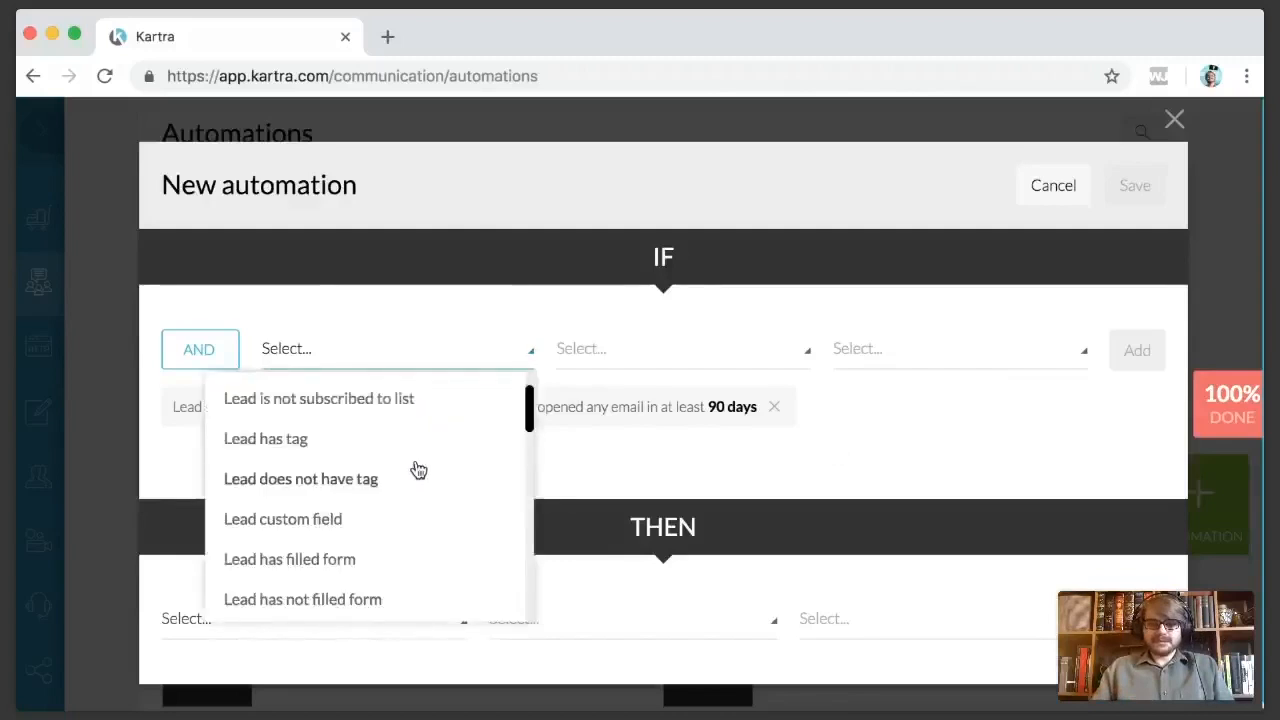
scroll(418, 470, up, 2)
scroll(418, 470, down, 5)
scroll(418, 470, down, 1)
scroll(418, 470, down, 1)
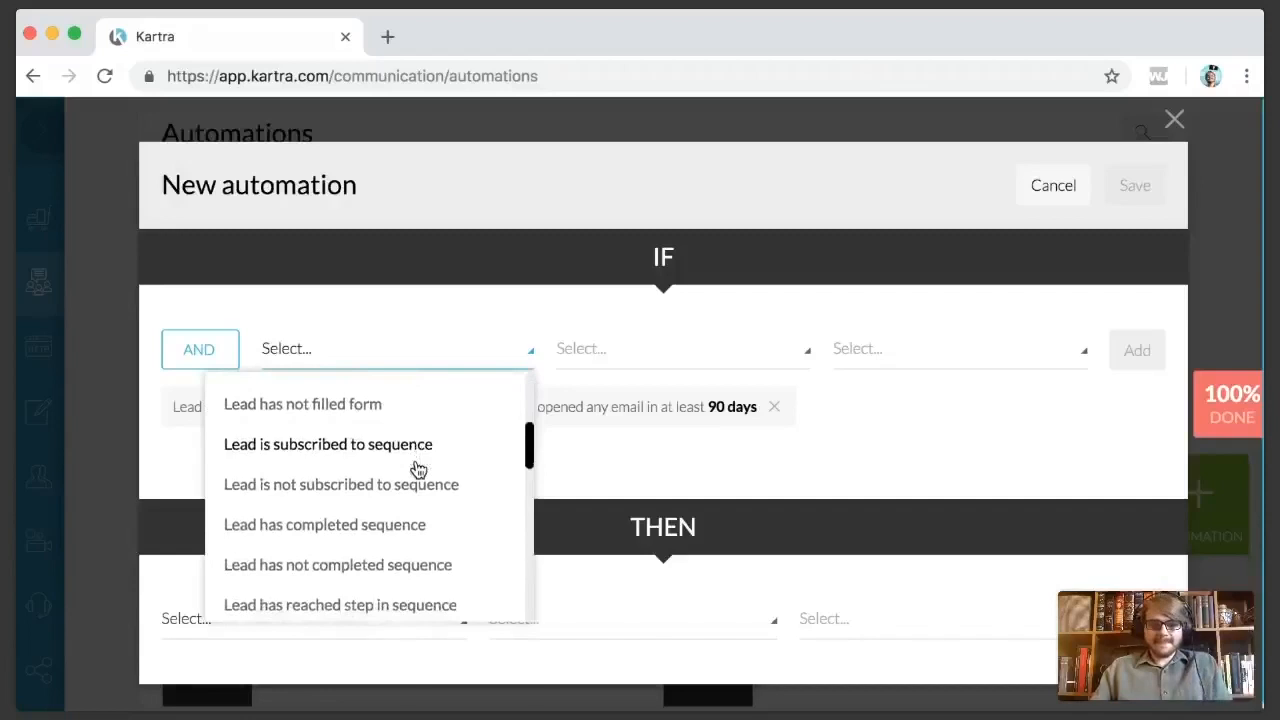
scroll(418, 470, down, 6)
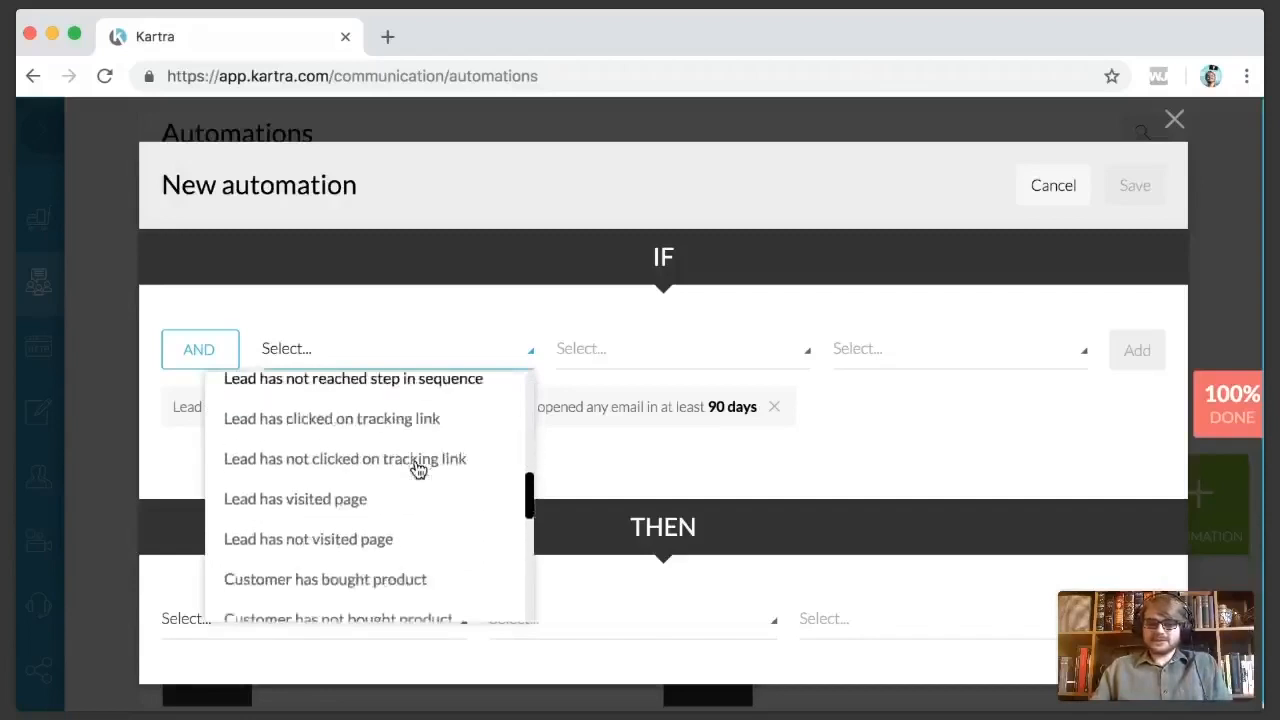
scroll(418, 470, down, 5)
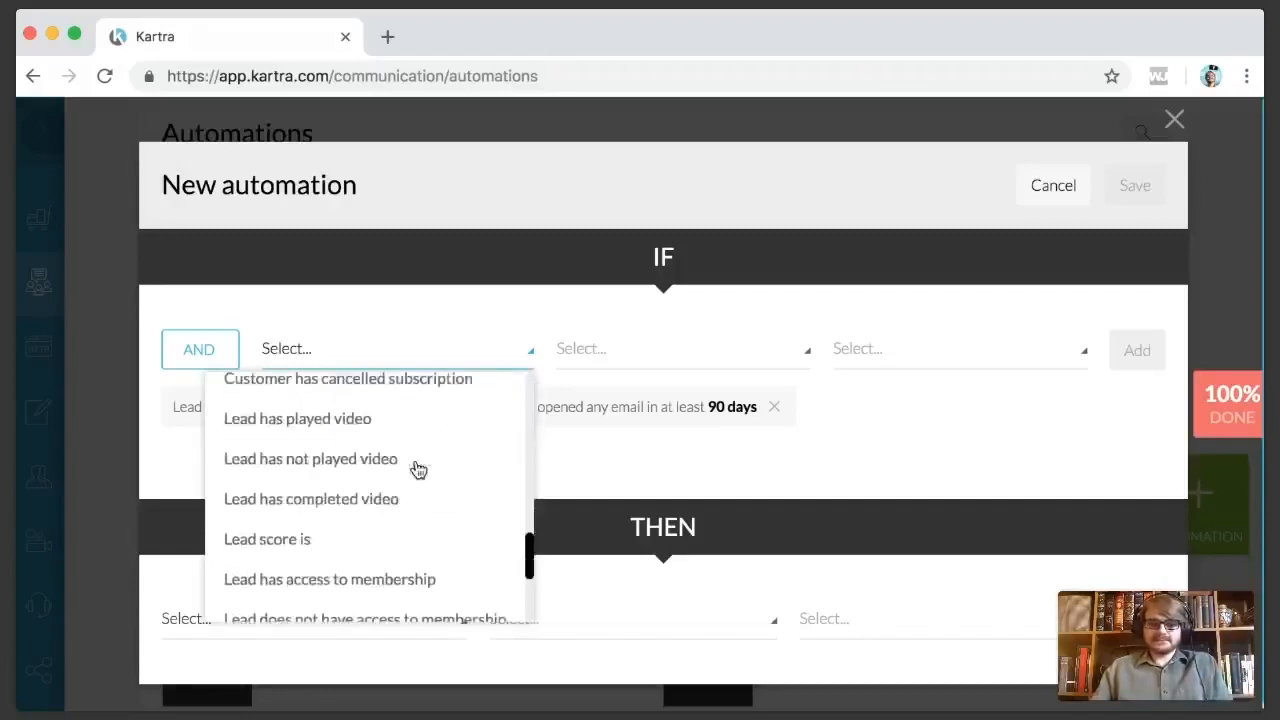
scroll(418, 470, down, 5)
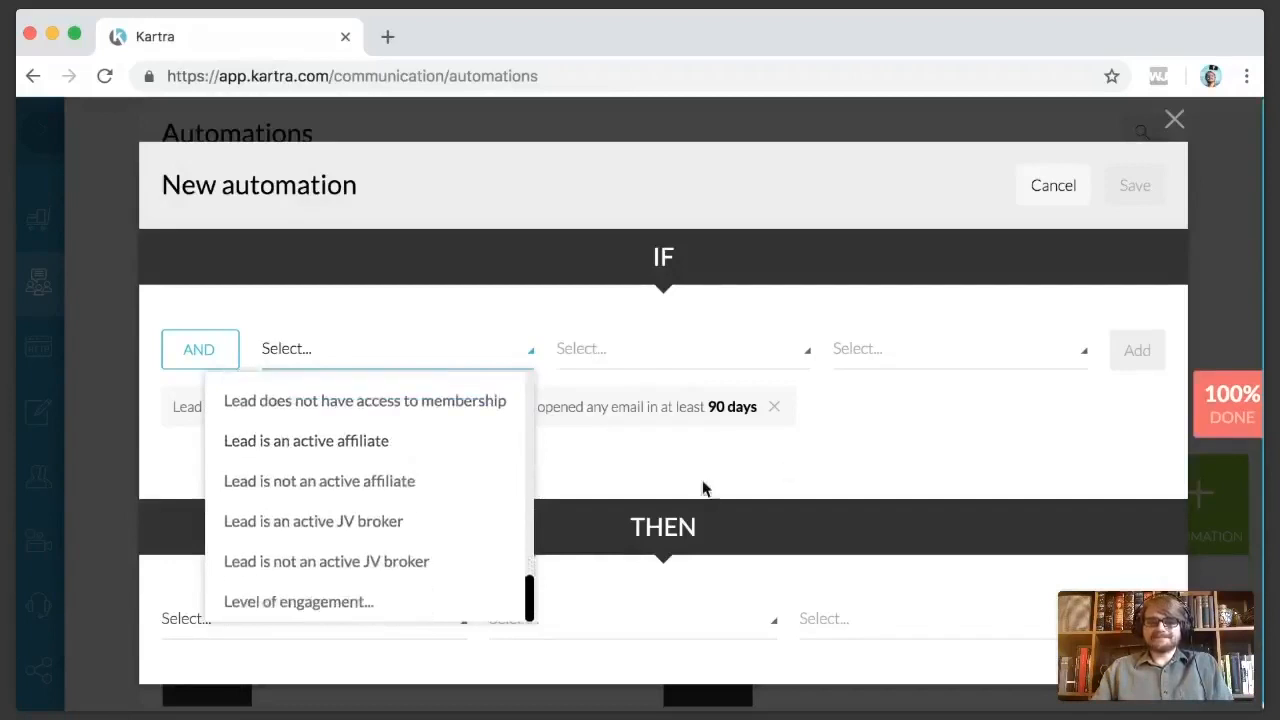
Step: Set up another AND condition with level of engagement "Has not joined any list" in at least 90 days
click(429, 608)
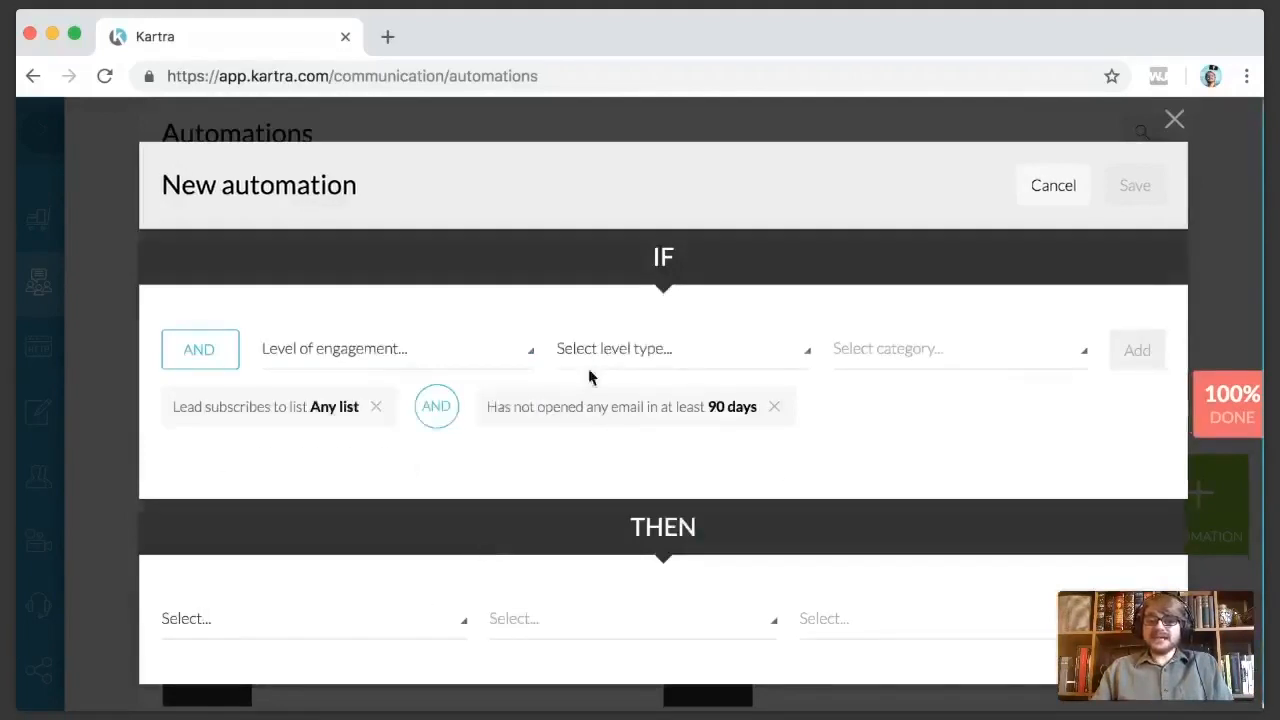
click(686, 349)
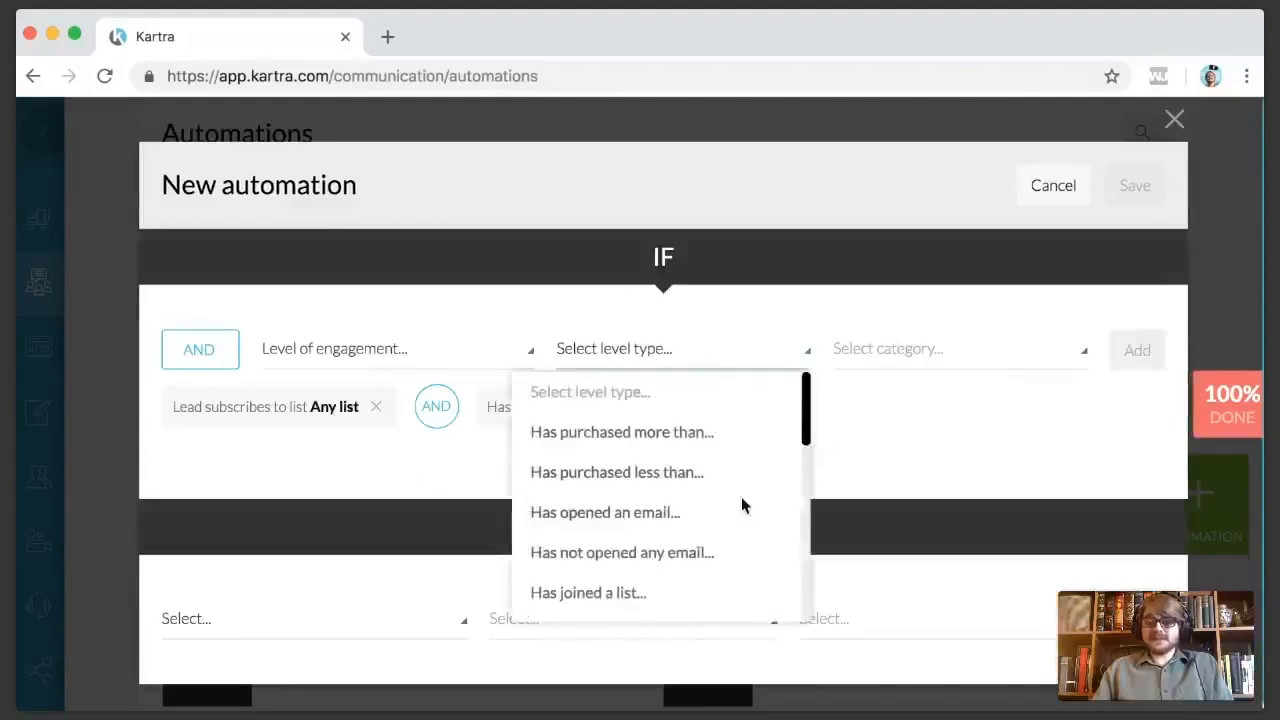
scroll(741, 505, down, 2)
click(626, 520)
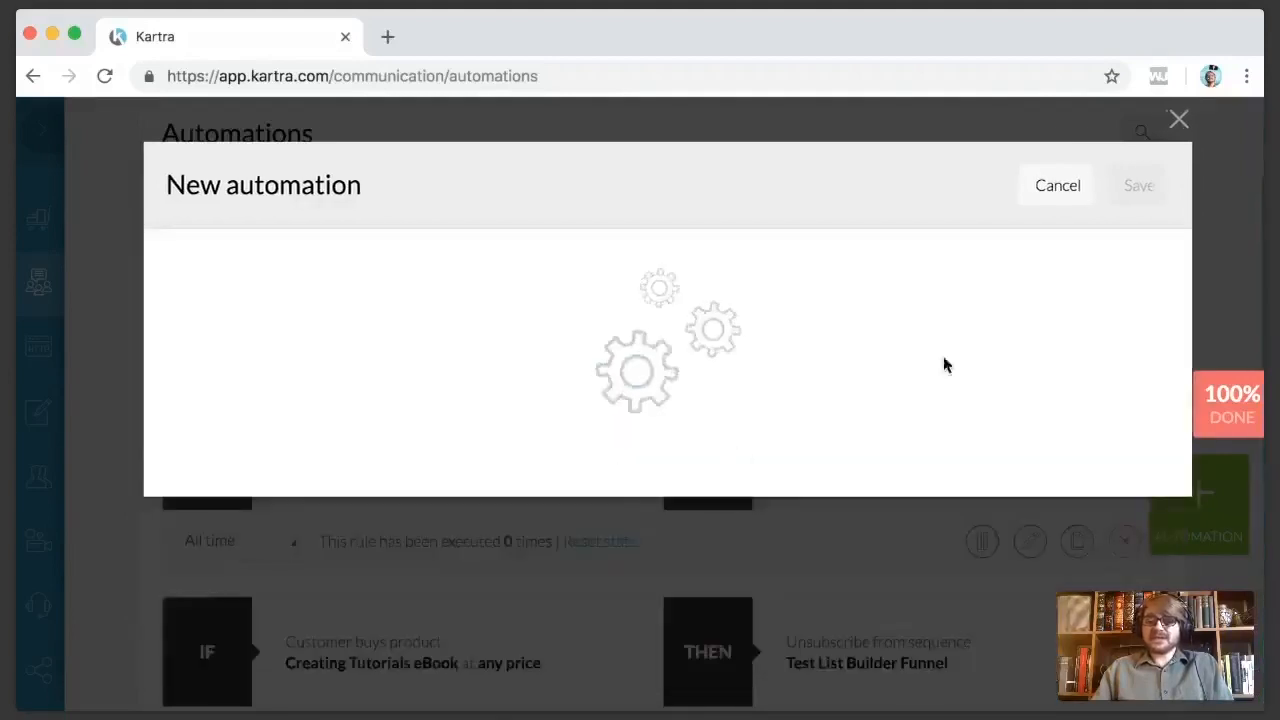
click(988, 362)
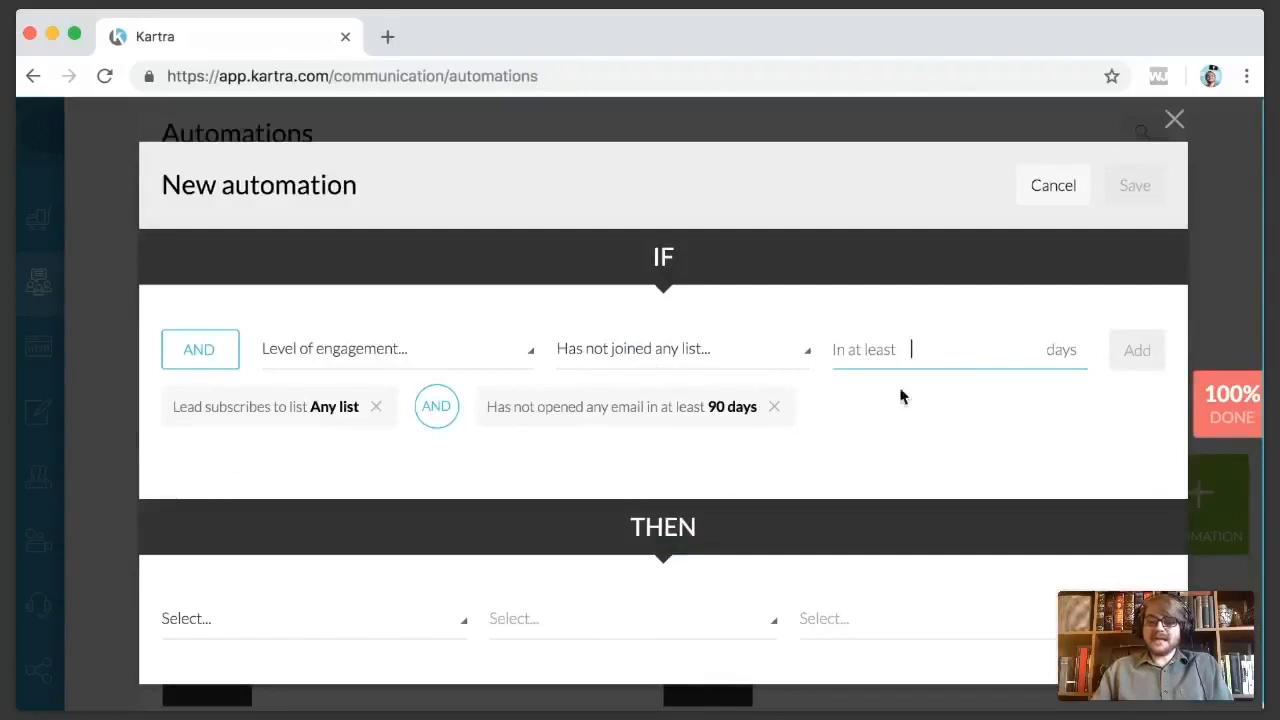
text(90)
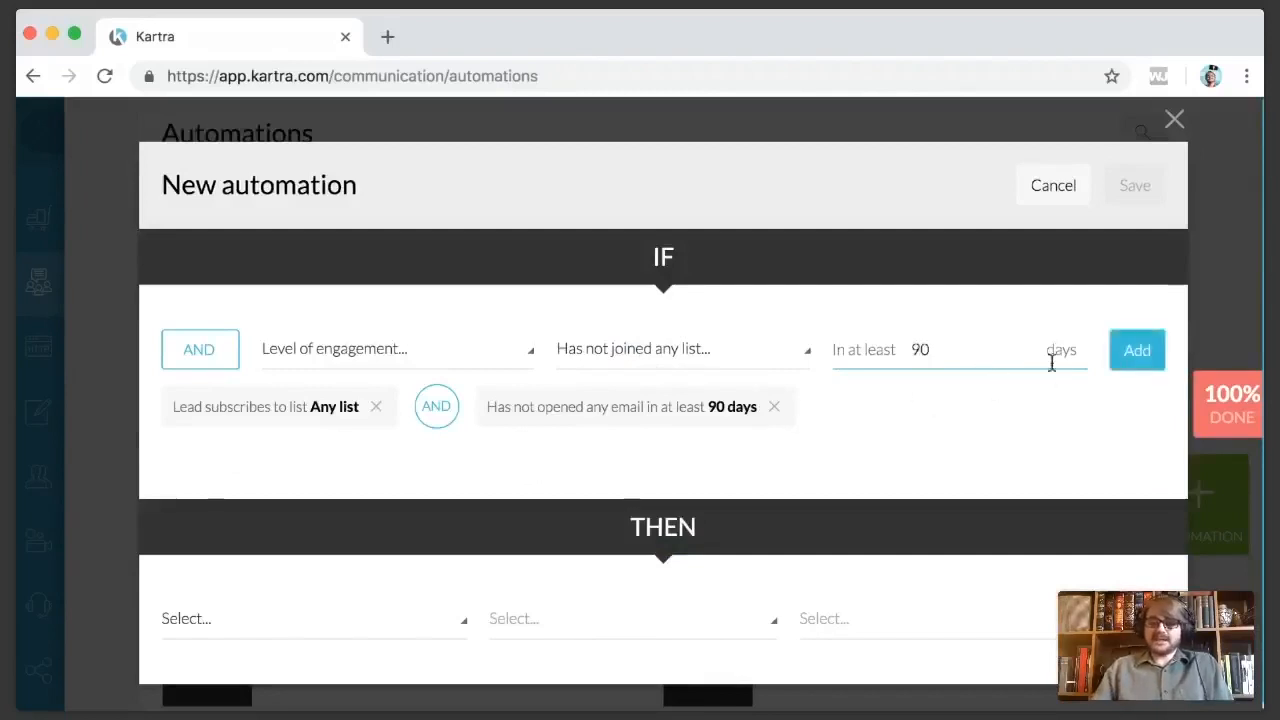